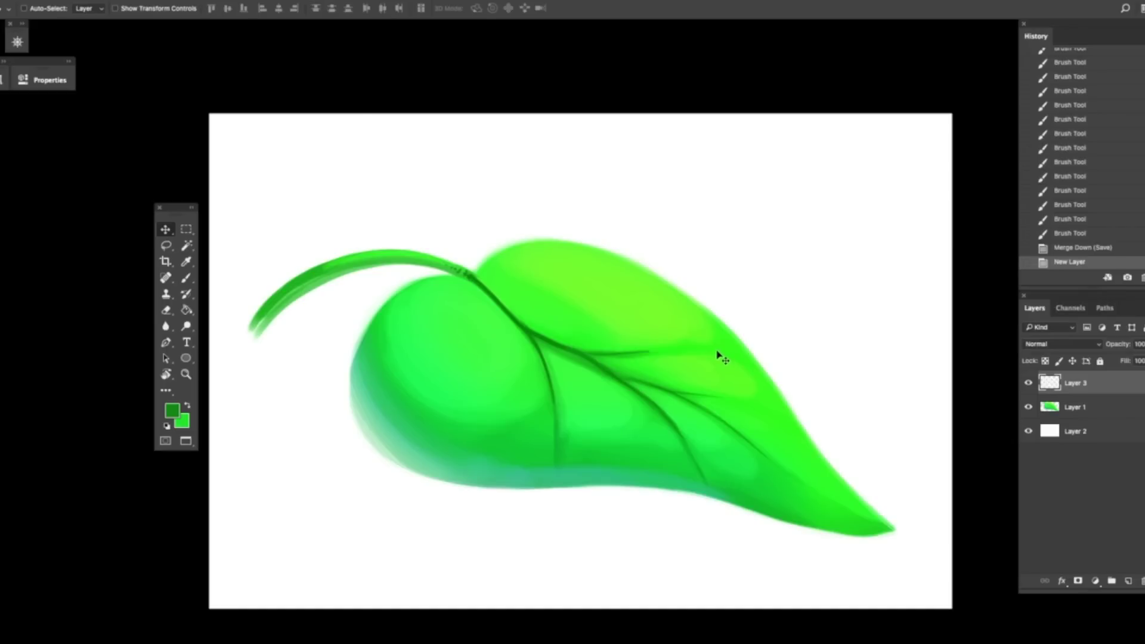
Sketch a small oval droplet outline in dark green on the leaf's upper lobe with the Brush tool
{"action": "key", "text": "b"}
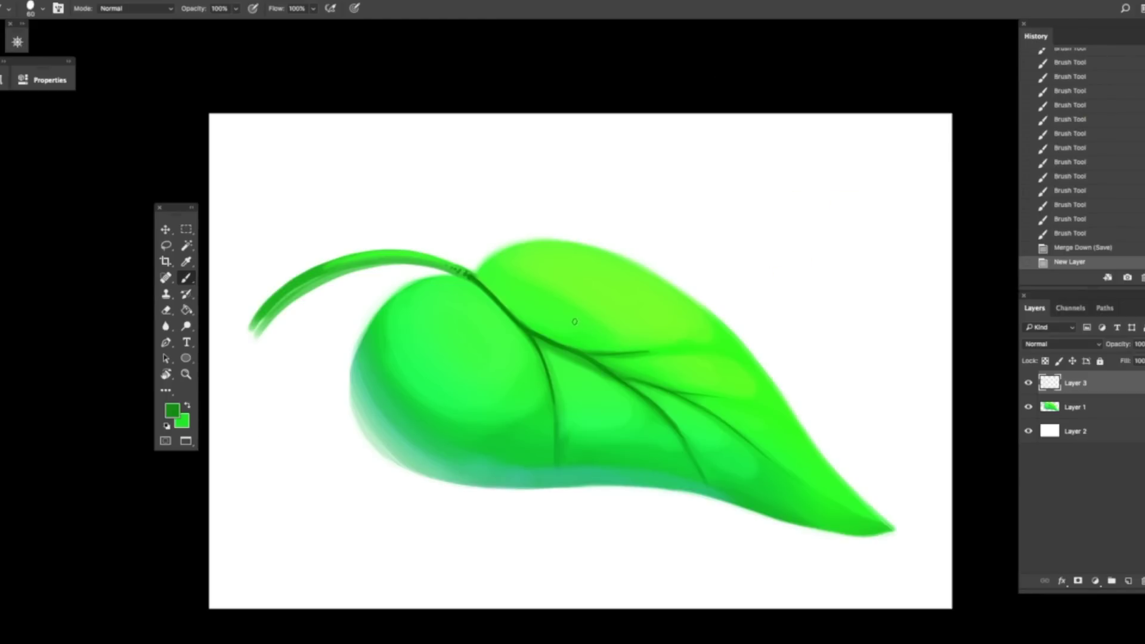
{"action": "mouse_move", "coordinate": [570, 319]}
{"action": "left_mouse_down"}
{"action": "mouse_move", "coordinate": [594, 332]}
{"action": "mouse_move", "coordinate": [567, 314]}
{"action": "left_mouse_up"}
{"action": "left_click_drag", "start_coordinate": [568, 314], "coordinate": [578, 302]}
{"action": "mouse_move", "coordinate": [581, 302]}
{"action": "left_mouse_down"}
{"action": "mouse_move", "coordinate": [604, 308]}
{"action": "mouse_move", "coordinate": [601, 332]}
{"action": "left_mouse_up"}
{"action": "left_click_drag", "start_coordinate": [598, 333], "coordinate": [606, 330]}
{"action": "left_click_drag", "start_coordinate": [601, 332], "coordinate": [612, 323]}
{"action": "left_click_drag", "start_coordinate": [609, 328], "coordinate": [571, 322]}
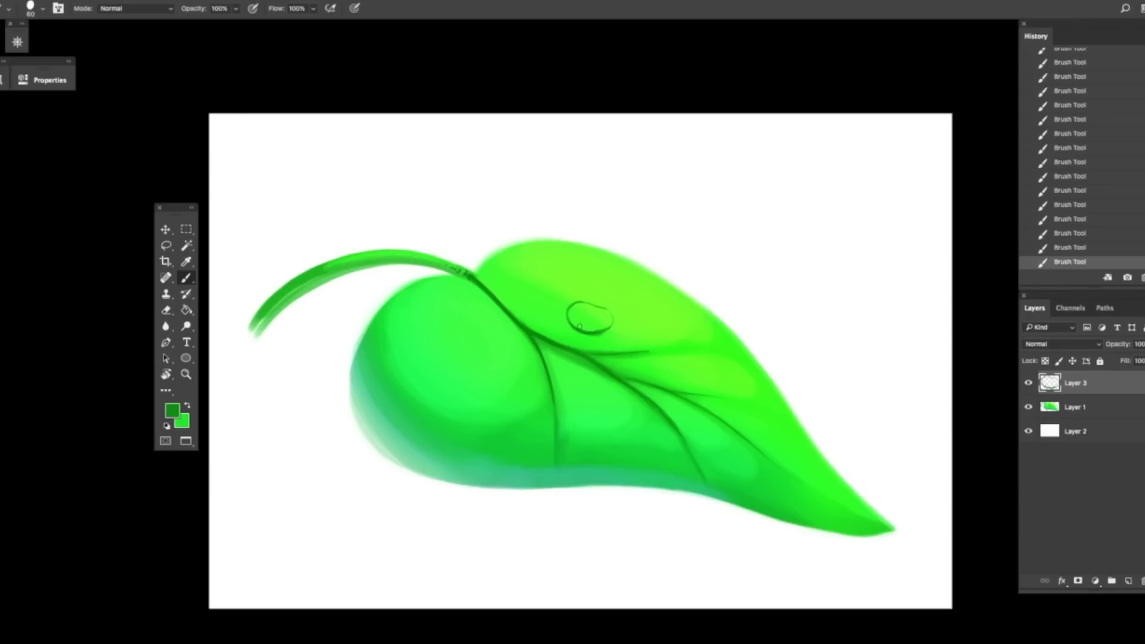
Erase stray line beneath the droplet and redraw its lower edge as a thicker dark green curve
{"action": "key", "text": "e"}
{"action": "mouse_move", "coordinate": [579, 340]}
{"action": "left_mouse_down"}
{"action": "mouse_move", "coordinate": [612, 331]}
{"action": "mouse_move", "coordinate": [591, 332]}
{"action": "left_mouse_up"}
{"action": "key", "text": "b"}
{"action": "left_click_drag", "start_coordinate": [570, 322], "coordinate": [606, 330]}
{"action": "left_click_drag", "start_coordinate": [595, 332], "coordinate": [609, 323]}
Thin the inside of the droplet's lower outline with a smaller eraser
{"action": "key", "text": "e"}
{"action": "key", "text": "bracketleft"}
{"action": "key", "text": "bracketleft"}
{"action": "key", "text": "bracketleft"}
{"action": "key", "text": "bracketleft"}
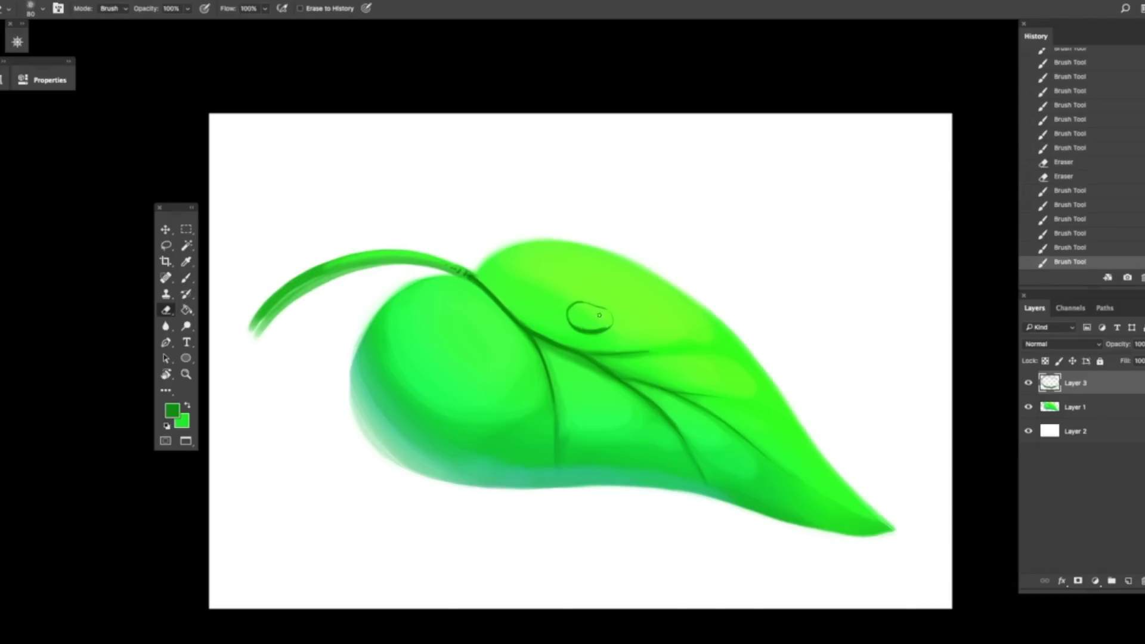
{"action": "left_click_drag", "start_coordinate": [604, 324], "coordinate": [593, 327]}
{"action": "left_click_drag", "start_coordinate": [583, 327], "coordinate": [605, 325]}
{"action": "key", "text": "v"}
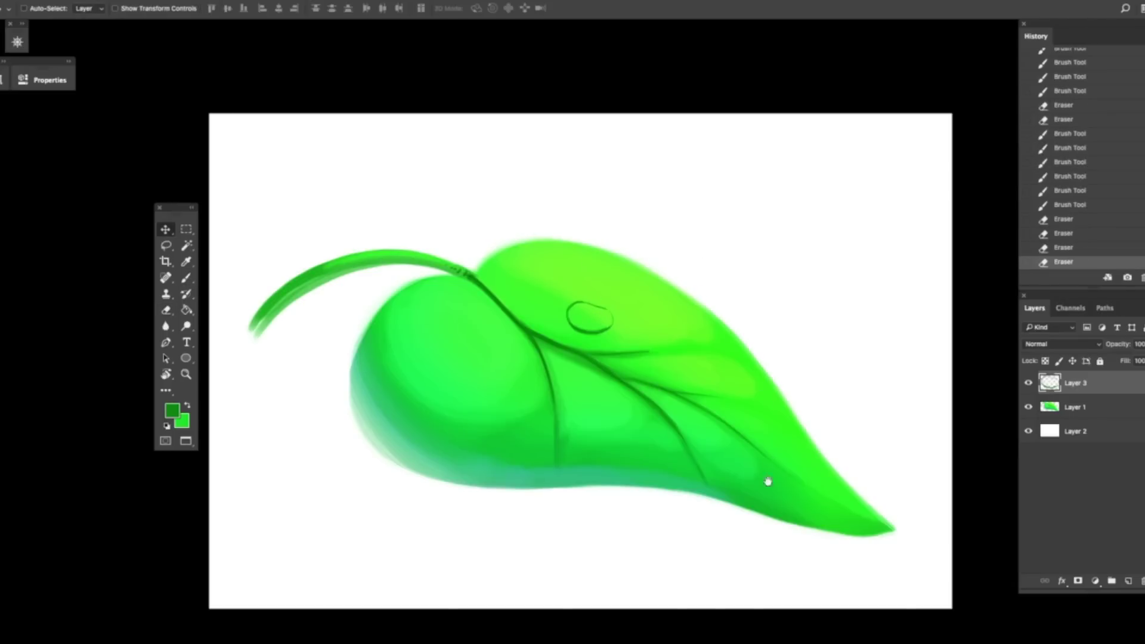
Strengthen the droplet's left and upper edges with brush strokes, and adjust the outline's size with Free Transform
{"action": "left_click_drag", "start_coordinate": [768, 481], "coordinate": [761, 479]}
{"action": "key", "text": "b"}
{"action": "left_click_drag", "start_coordinate": [561, 307], "coordinate": [568, 317]}
{"action": "left_click_drag", "start_coordinate": [562, 301], "coordinate": [572, 319]}
{"action": "mouse_move", "coordinate": [564, 297]}
{"action": "left_mouse_down"}
{"action": "mouse_move", "coordinate": [563, 310]}
{"action": "mouse_move", "coordinate": [602, 317]}
{"action": "mouse_move", "coordinate": [618, 280]}
{"action": "left_mouse_up"}
{"action": "key", "text": "v"}
{"action": "key", "text": "ctrl+t"}
{"action": "key", "text": "Return"}
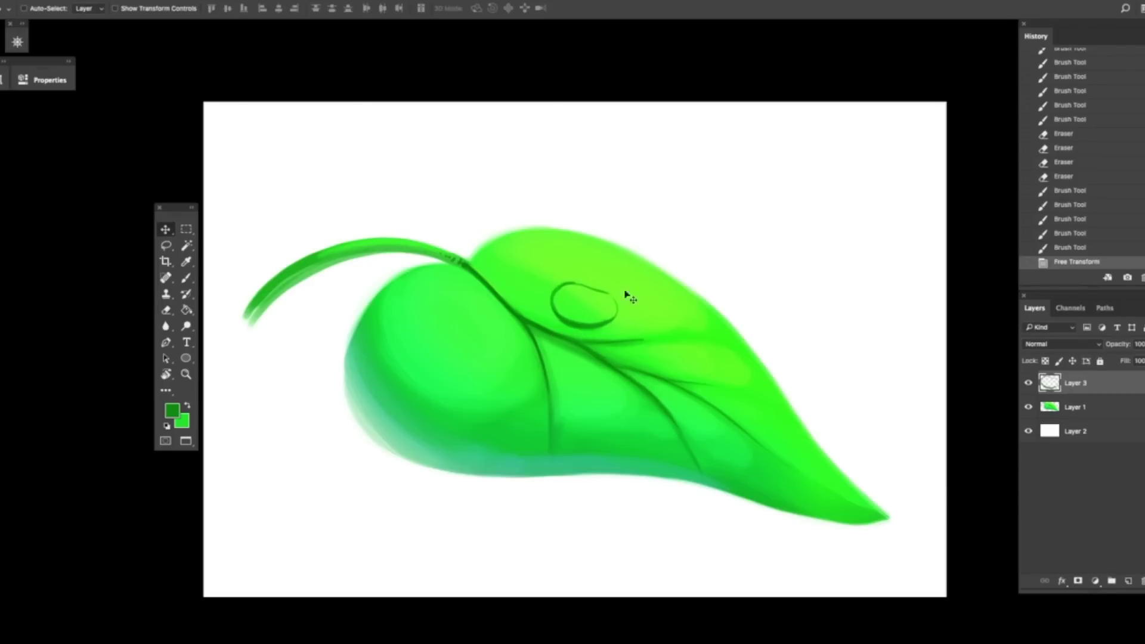
Move the droplet outline onto the white area above the leaf and erase along its lower edge to refine the line
{"action": "mouse_move", "coordinate": [642, 333]}
{"action": "left_mouse_down"}
{"action": "mouse_move", "coordinate": [650, 246]}
{"action": "mouse_move", "coordinate": [703, 259]}
{"action": "mouse_move", "coordinate": [693, 212]}
{"action": "mouse_move", "coordinate": [717, 231]}
{"action": "left_mouse_up"}
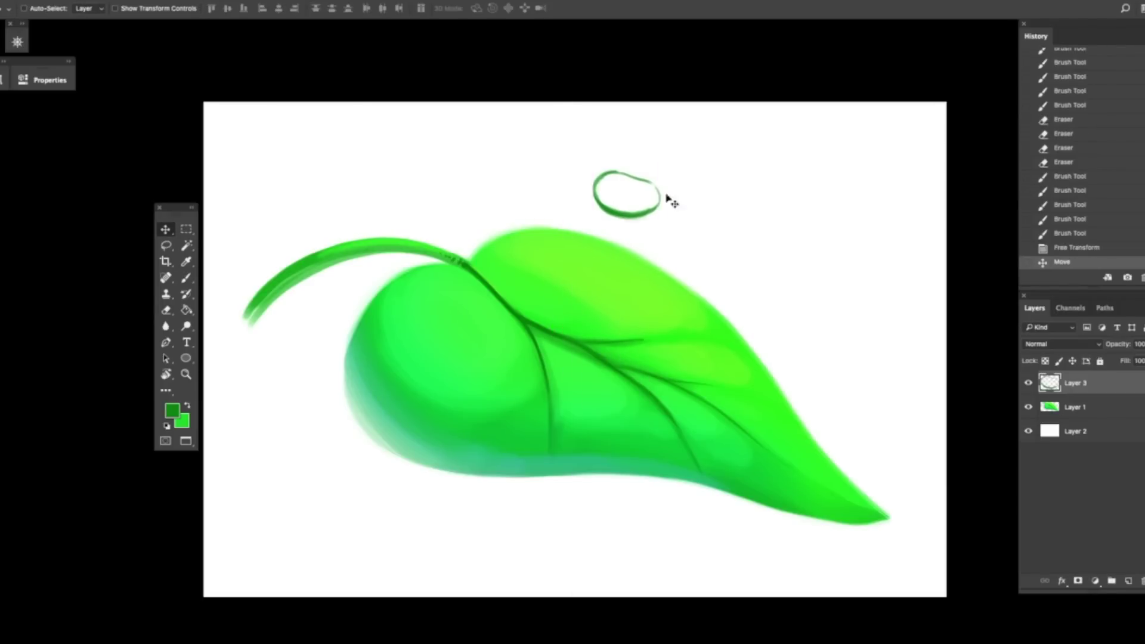
{"action": "key", "text": "e"}
{"action": "left_click_drag", "start_coordinate": [606, 199], "coordinate": [632, 210]}
{"action": "left_click_drag", "start_coordinate": [614, 207], "coordinate": [650, 207]}
{"action": "left_click_drag", "start_coordinate": [602, 197], "coordinate": [609, 218]}
{"action": "left_click_drag", "start_coordinate": [602, 212], "coordinate": [644, 219]}
{"action": "mouse_move", "coordinate": [632, 220]}
{"action": "left_mouse_down"}
{"action": "mouse_move", "coordinate": [656, 213]}
{"action": "mouse_move", "coordinate": [653, 203]}
{"action": "left_mouse_up"}
{"action": "mouse_move", "coordinate": [644, 210]}
{"action": "left_mouse_down"}
{"action": "mouse_move", "coordinate": [693, 183]}
{"action": "mouse_move", "coordinate": [659, 244]}
{"action": "mouse_move", "coordinate": [657, 209]}
{"action": "left_mouse_up"}
Move the droplet outline back onto the leaf's upper lobe and repaint its left edge in dark green
{"action": "key", "text": "v"}
{"action": "key", "text": "b"}
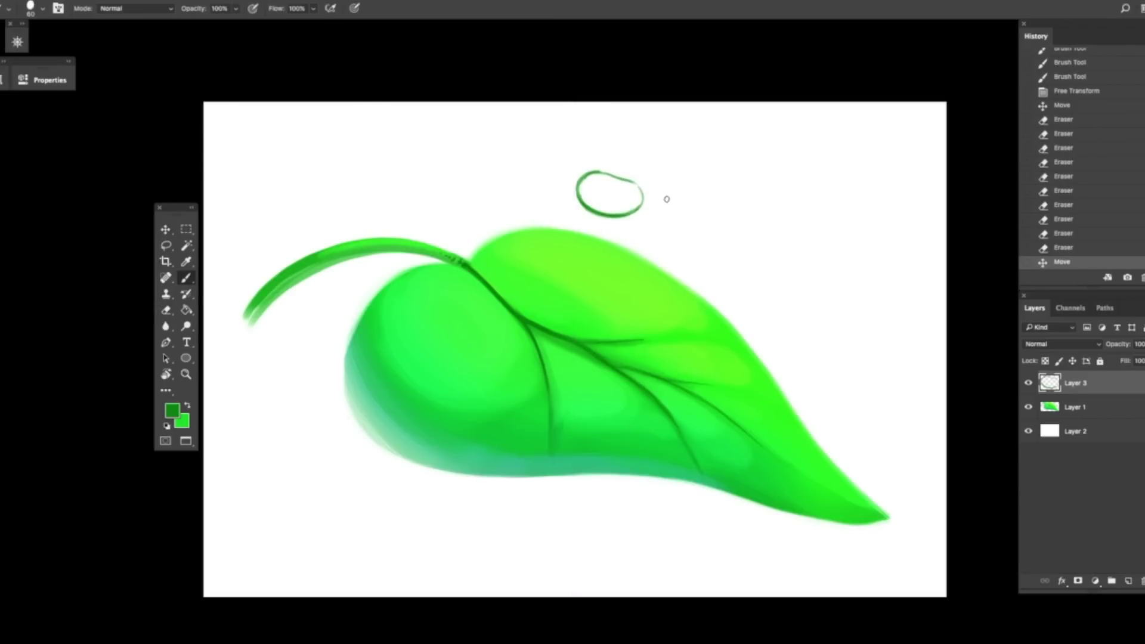
{"action": "key", "text": "ctrl+z"}
{"action": "mouse_move", "coordinate": [642, 225]}
{"action": "left_mouse_down"}
{"action": "mouse_move", "coordinate": [690, 216]}
{"action": "mouse_move", "coordinate": [649, 289]}
{"action": "mouse_move", "coordinate": [621, 304]}
{"action": "mouse_move", "coordinate": [677, 176]}
{"action": "mouse_move", "coordinate": [619, 290]}
{"action": "mouse_move", "coordinate": [639, 305]}
{"action": "mouse_move", "coordinate": [628, 316]}
{"action": "mouse_move", "coordinate": [559, 310]}
{"action": "mouse_move", "coordinate": [598, 294]}
{"action": "mouse_move", "coordinate": [608, 304]}
{"action": "mouse_move", "coordinate": [548, 306]}
{"action": "left_mouse_up"}
{"action": "key", "text": "ctrl+z"}
{"action": "key", "text": "v"}
{"action": "key", "text": "b"}
{"action": "key", "text": "v"}
{"action": "key", "text": "b"}
{"action": "left_click", "coordinate": [549, 306]}
{"action": "left_click", "coordinate": [548, 301]}
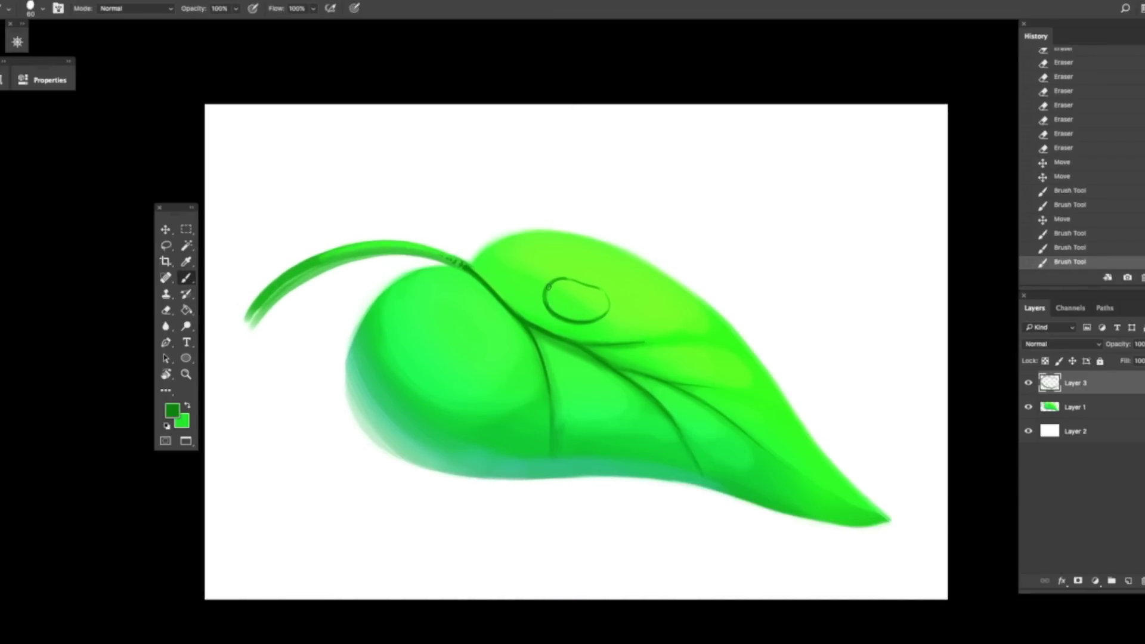
{"action": "left_click", "coordinate": [548, 291]}
Add a new layer and draw a light-direction arrow above the leaf, pointing down toward the droplet
{"action": "left_click", "coordinate": [1133, 586]}
{"action": "left_click_drag", "start_coordinate": [721, 162], "coordinate": [681, 212]}
{"action": "left_click_drag", "start_coordinate": [682, 192], "coordinate": [708, 207]}
{"action": "left_click_drag", "start_coordinate": [672, 351], "coordinate": [669, 360]}
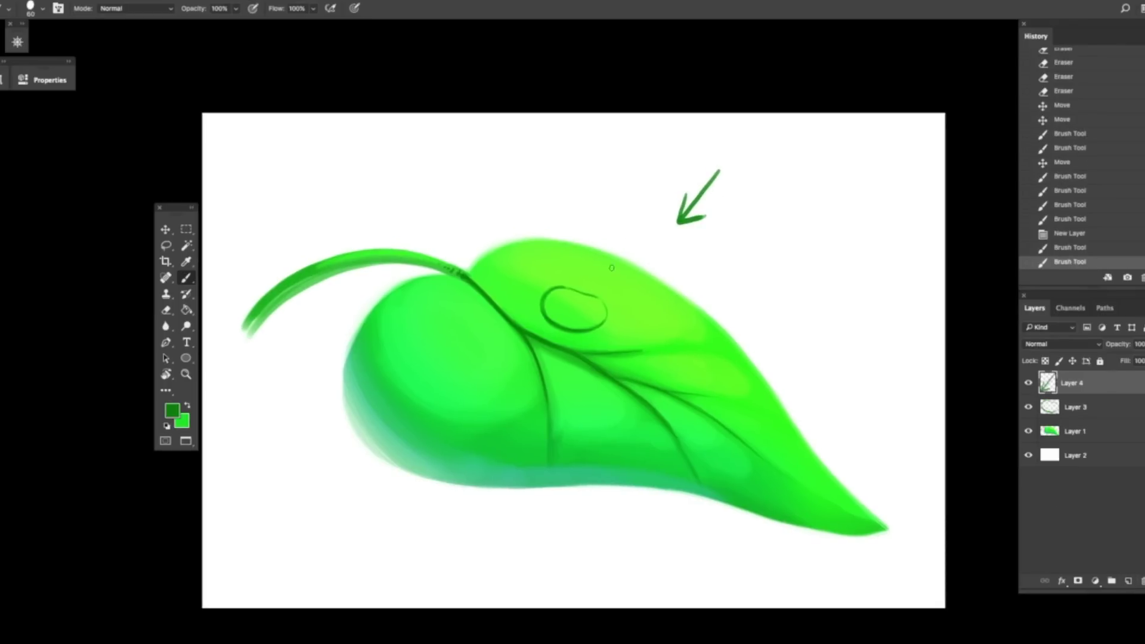
{"action": "mouse_move", "coordinate": [615, 262]}
{"action": "left_mouse_down"}
{"action": "mouse_move", "coordinate": [596, 315]}
{"action": "mouse_move", "coordinate": [551, 316]}
{"action": "mouse_move", "coordinate": [589, 320]}
{"action": "mouse_move", "coordinate": [599, 289]}
{"action": "mouse_move", "coordinate": [580, 326]}
{"action": "left_mouse_up"}
{"action": "key", "text": "e"}
{"action": "left_click_drag", "start_coordinate": [751, 389], "coordinate": [752, 394]}
Choose a textured brush reduced to 80 px, sample the droplet outline's dark green, and shade the inside of its lower-left edge
{"action": "key", "text": "b"}
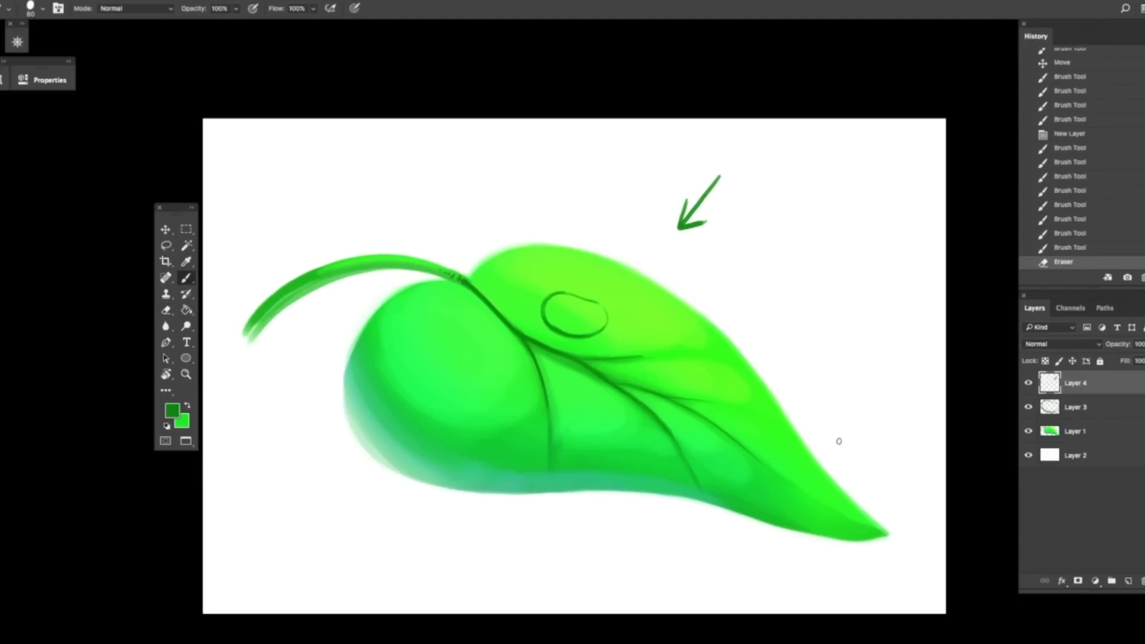
{"action": "right_click", "coordinate": [599, 299]}
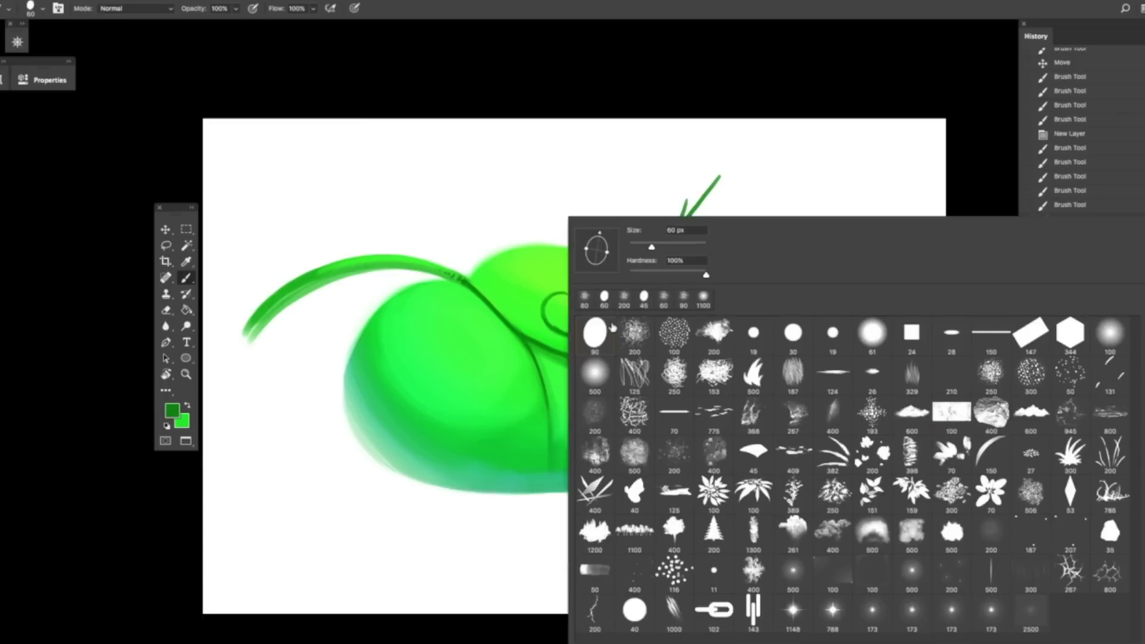
{"action": "type", "text": "1"}
{"action": "key", "text": "Return"}
{"action": "left_click", "coordinate": [547, 303], "text": "alt"}
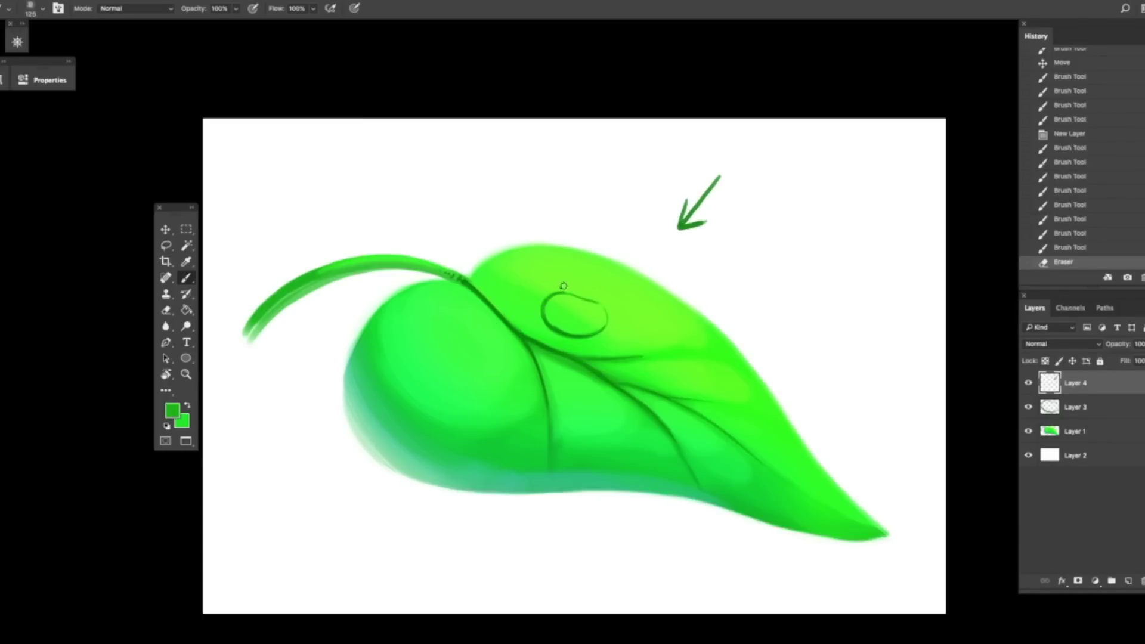
{"action": "left_click", "coordinate": [558, 329], "text": "alt"}
{"action": "key", "text": "bracketleft"}
{"action": "key", "text": "bracketleft"}
{"action": "key", "text": "bracketleft"}
{"action": "left_click_drag", "start_coordinate": [557, 321], "coordinate": [603, 297]}
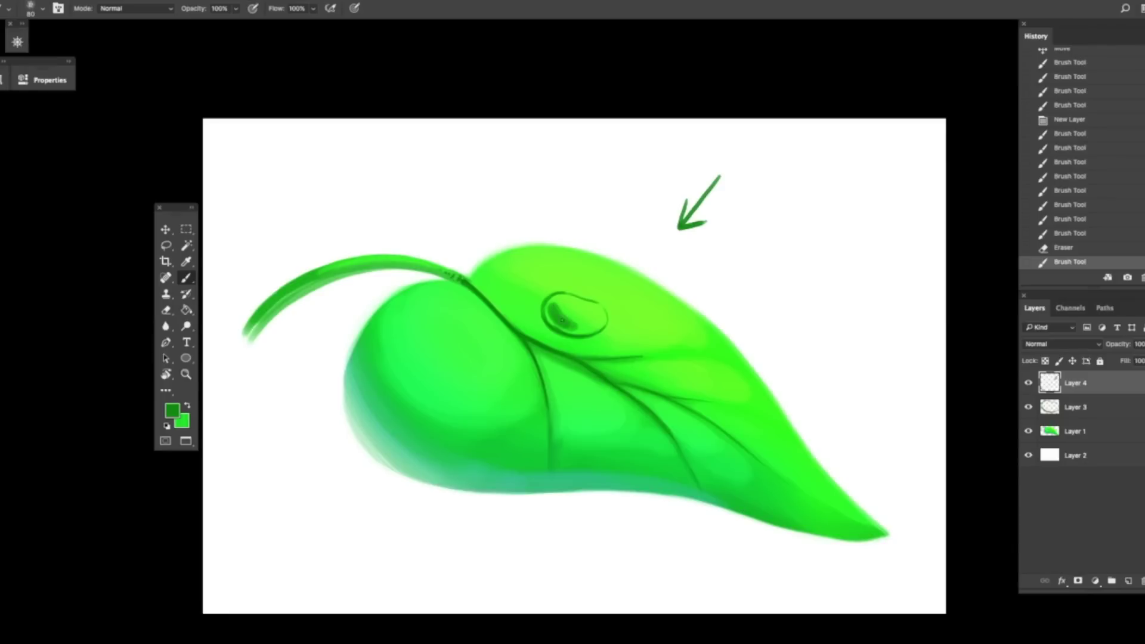
{"action": "left_click_drag", "start_coordinate": [562, 320], "coordinate": [569, 321]}
Soften the droplet's inner shadow by erasing its upper and lower edges
{"action": "key", "text": "e"}
{"action": "mouse_move", "coordinate": [559, 308]}
{"action": "left_mouse_down"}
{"action": "mouse_move", "coordinate": [572, 322]}
{"action": "mouse_move", "coordinate": [580, 310]}
{"action": "left_mouse_up"}
{"action": "key", "text": "b"}
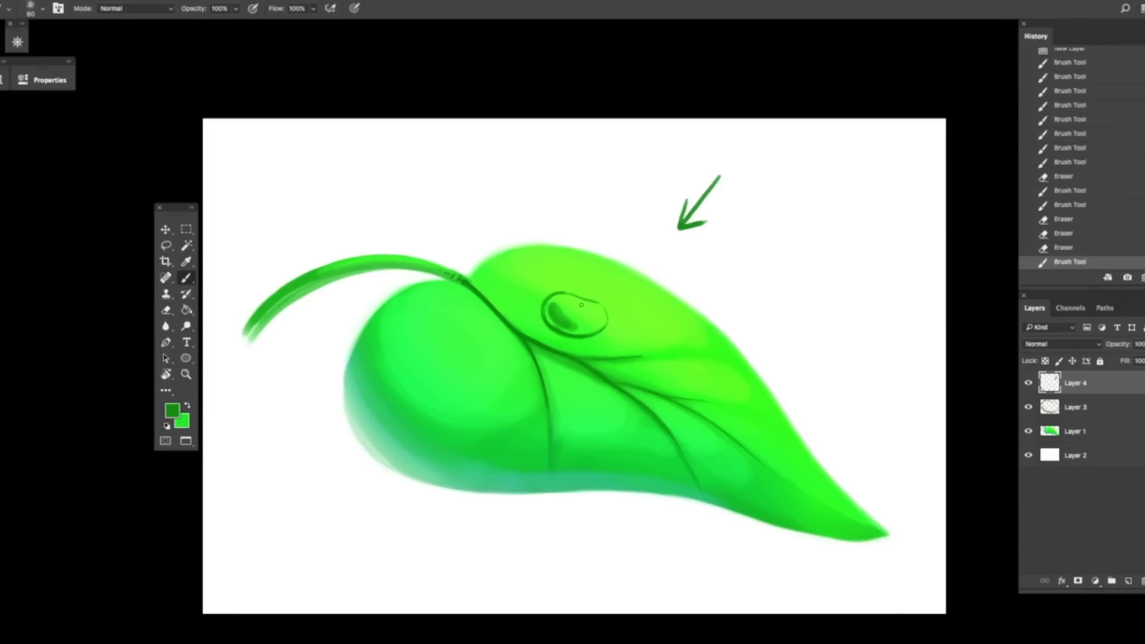
{"action": "key", "text": "e"}
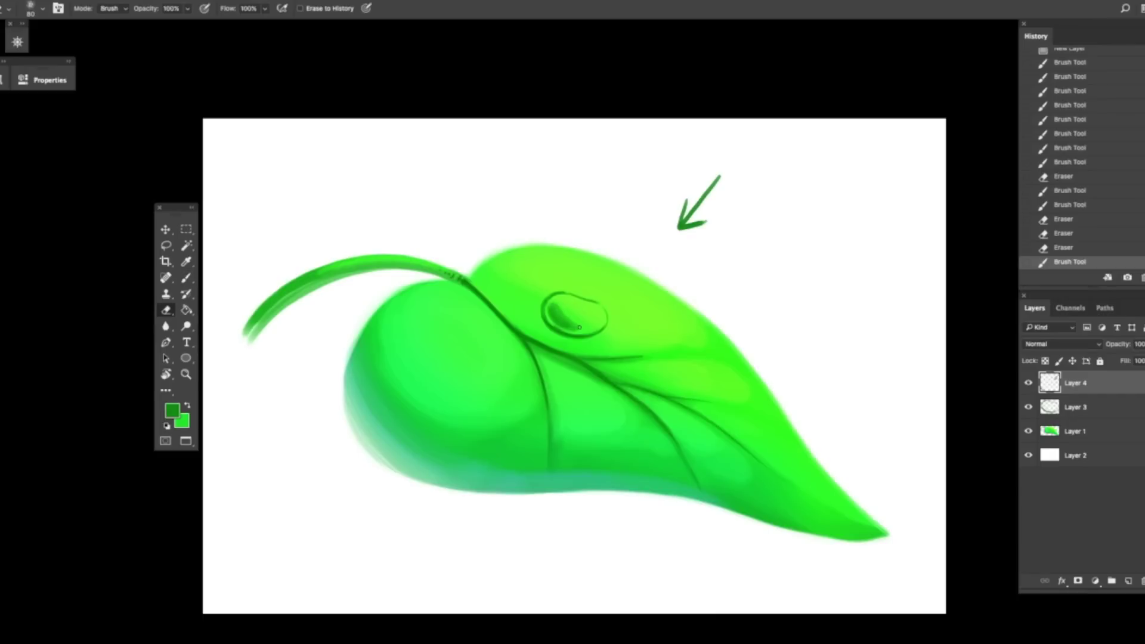
{"action": "left_click_drag", "start_coordinate": [578, 327], "coordinate": [563, 319]}
{"action": "mouse_move", "coordinate": [560, 316]}
{"action": "left_mouse_down"}
{"action": "mouse_move", "coordinate": [572, 323]}
{"action": "mouse_move", "coordinate": [554, 309]}
{"action": "mouse_move", "coordinate": [565, 322]}
{"action": "left_mouse_up"}
Build up the dark green shadow inside the droplet's left side and erase its lower edge to blend it
{"action": "key", "text": "b"}
{"action": "left_click_drag", "start_coordinate": [556, 310], "coordinate": [569, 324]}
{"action": "left_click_drag", "start_coordinate": [554, 313], "coordinate": [575, 326]}
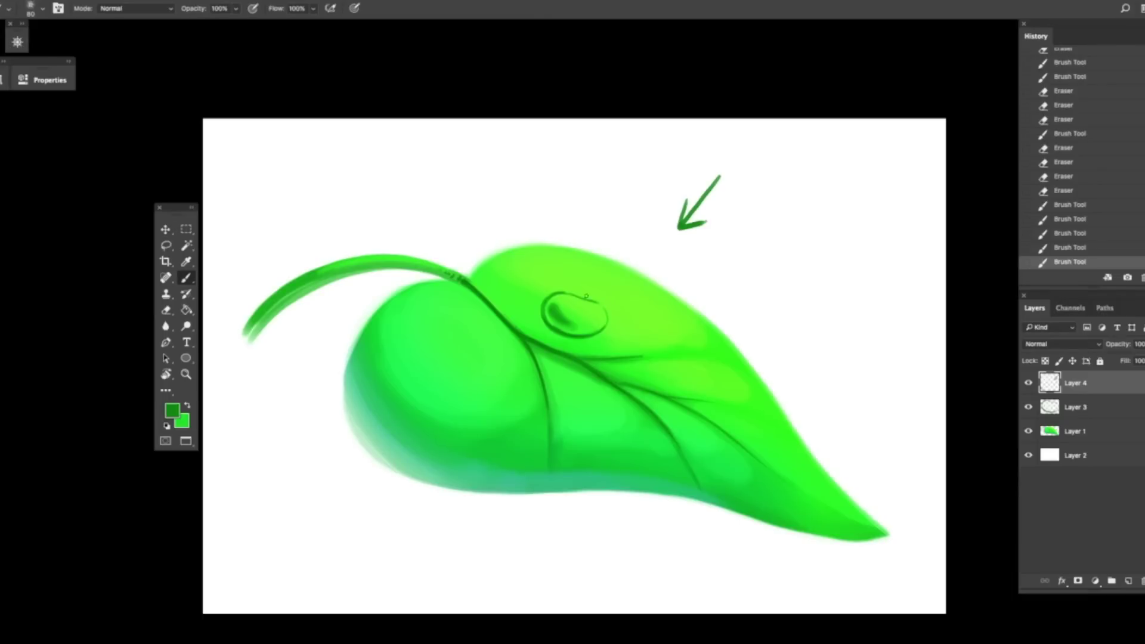
{"action": "key", "text": "e"}
{"action": "left_click_drag", "start_coordinate": [579, 330], "coordinate": [567, 322]}
{"action": "left_click_drag", "start_coordinate": [563, 319], "coordinate": [570, 326]}
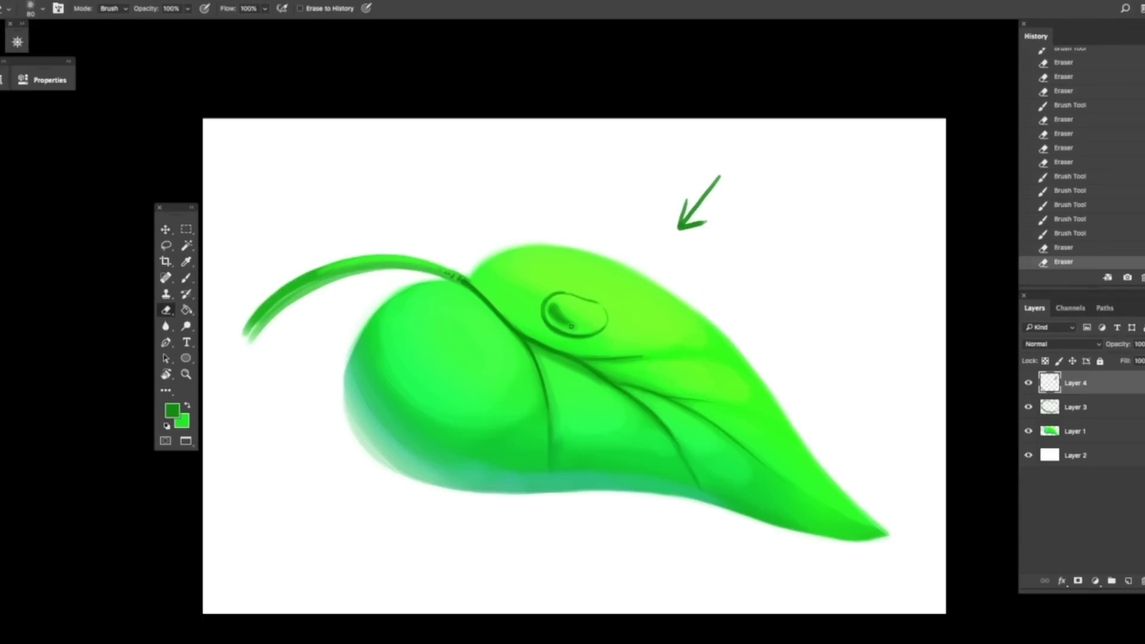
Lasso the light-direction arrow, cut it from Layer 4 and paste it onto separate layers
{"action": "key", "text": "l"}
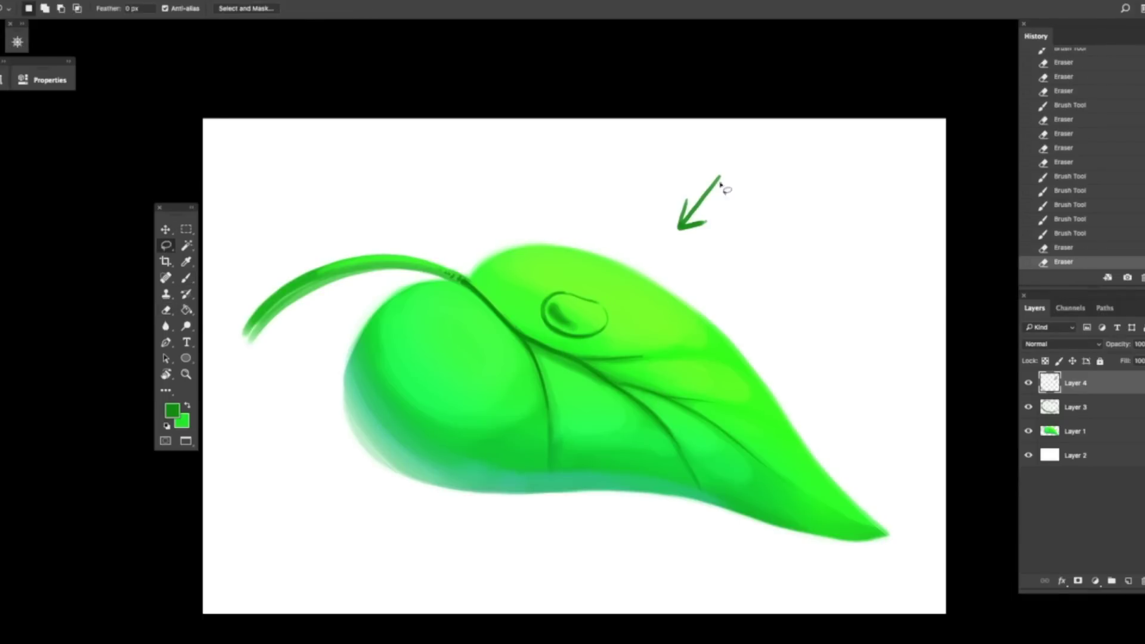
{"action": "mouse_move", "coordinate": [734, 179]}
{"action": "left_mouse_down"}
{"action": "mouse_move", "coordinate": [727, 253]}
{"action": "mouse_move", "coordinate": [741, 179]}
{"action": "left_mouse_up"}
{"action": "key", "text": "ctrl+x"}
{"action": "key", "text": "ctrl+v"}
{"action": "key", "text": "ctrl+v"}
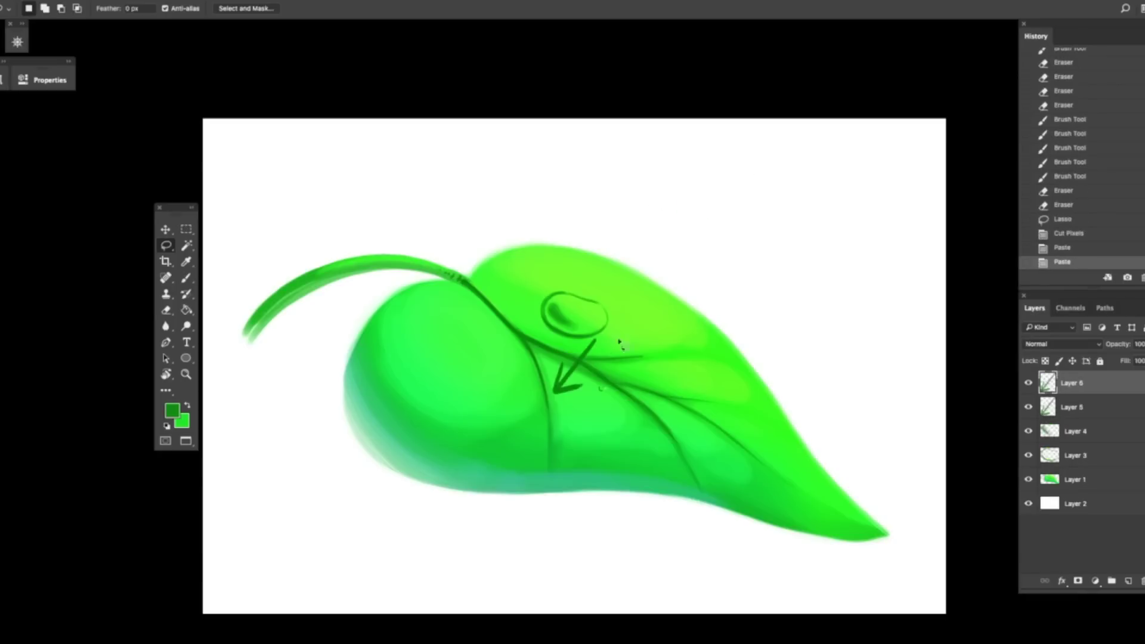
{"action": "mouse_move", "coordinate": [602, 386]}
{"action": "left_mouse_down"}
{"action": "mouse_move", "coordinate": [677, 255]}
{"action": "mouse_move", "coordinate": [673, 265]}
{"action": "left_mouse_up"}
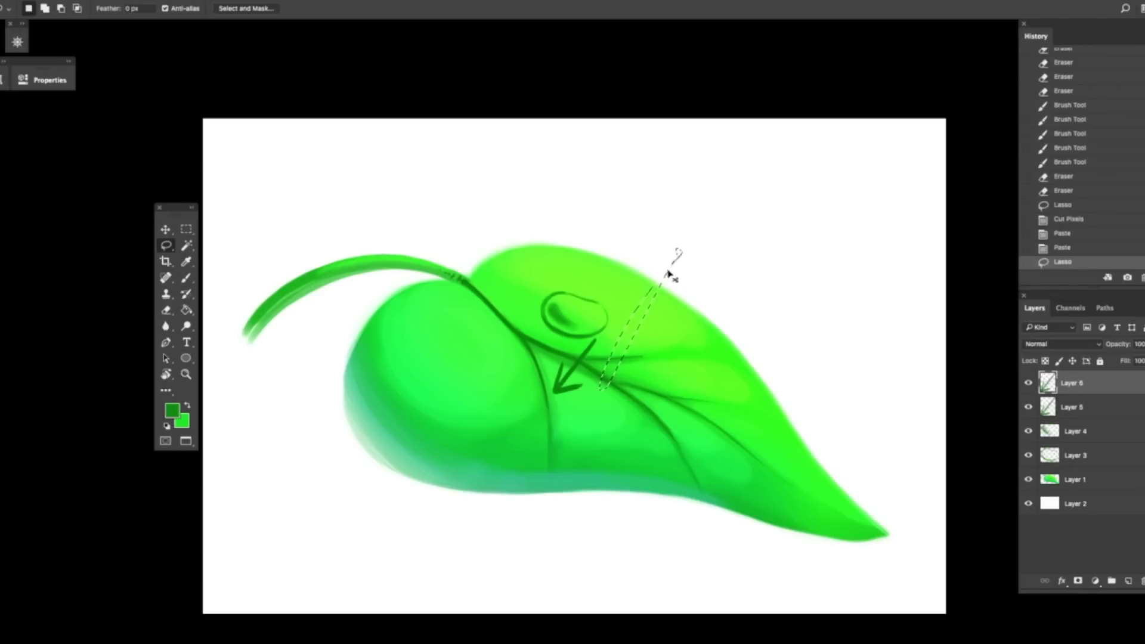
{"action": "key", "text": "v"}
{"action": "key", "text": "ctrl+d"}
{"action": "mouse_move", "coordinate": [621, 375]}
{"action": "left_mouse_down"}
{"action": "mouse_move", "coordinate": [685, 231]}
{"action": "mouse_move", "coordinate": [671, 263]}
{"action": "mouse_move", "coordinate": [683, 283]}
{"action": "mouse_move", "coordinate": [697, 227]}
{"action": "left_mouse_up"}
{"action": "key", "text": "ctrl+z"}
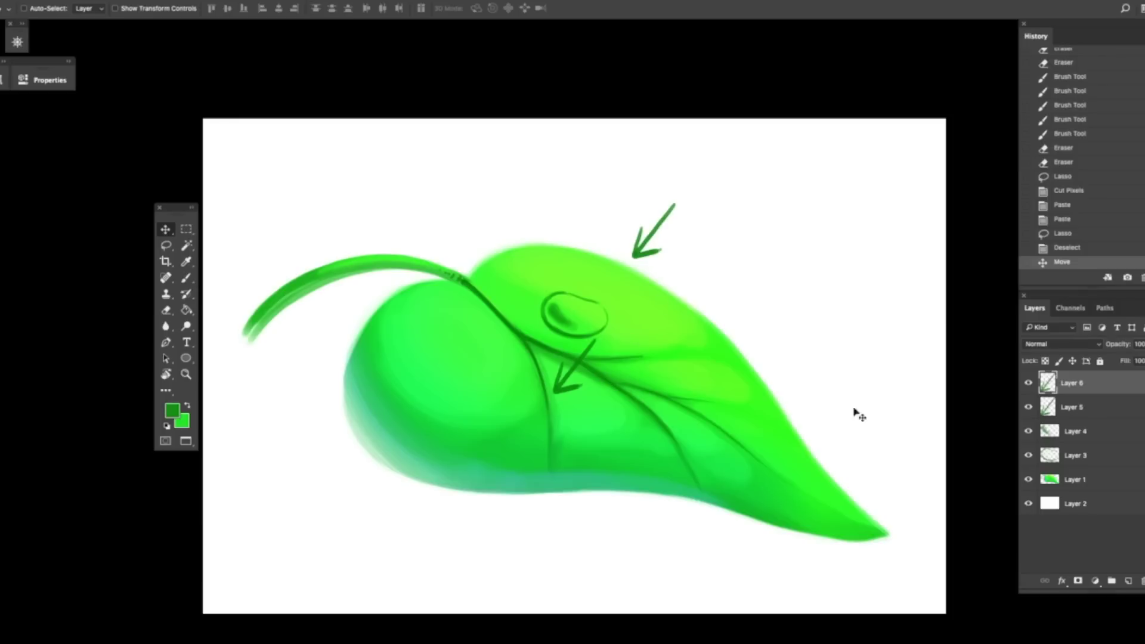
Delete the duplicate arrow's layer and move the remaining arrow just above the leaf's upper edge
{"action": "left_click", "coordinate": [1142, 581]}
{"action": "left_click_drag", "start_coordinate": [617, 403], "coordinate": [693, 266]}
On Layer 4, paint a white highlight inside the droplet's upper-right side using white sampled from the background
{"action": "left_click", "coordinate": [1053, 406]}
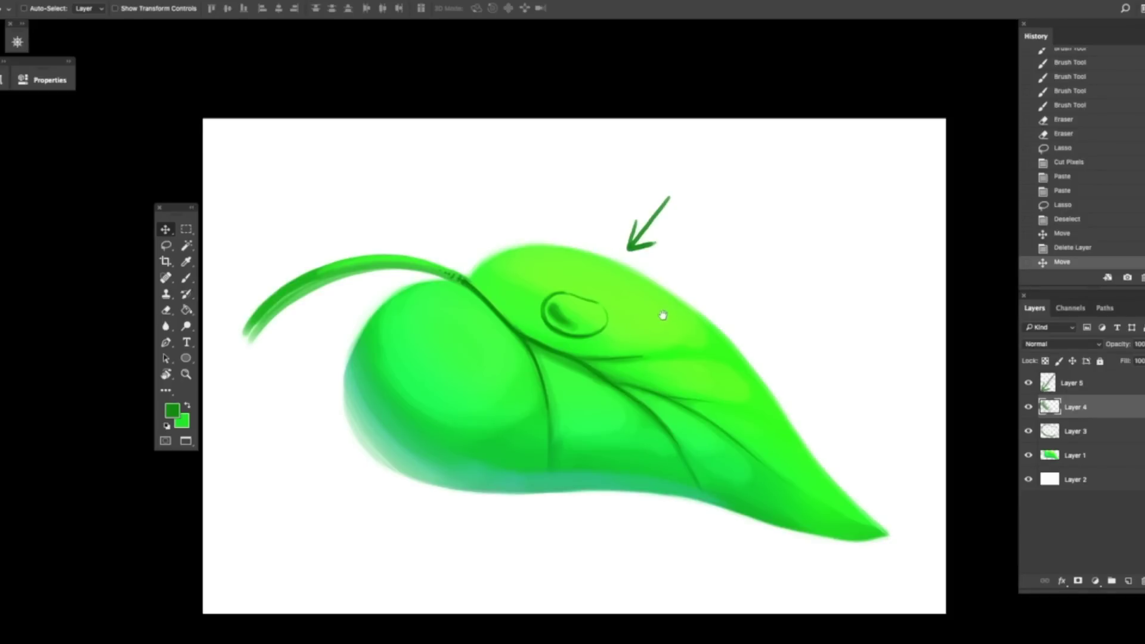
{"action": "scroll", "coordinate": [660, 312], "scroll_direction": "down", "scroll_amount": 1}
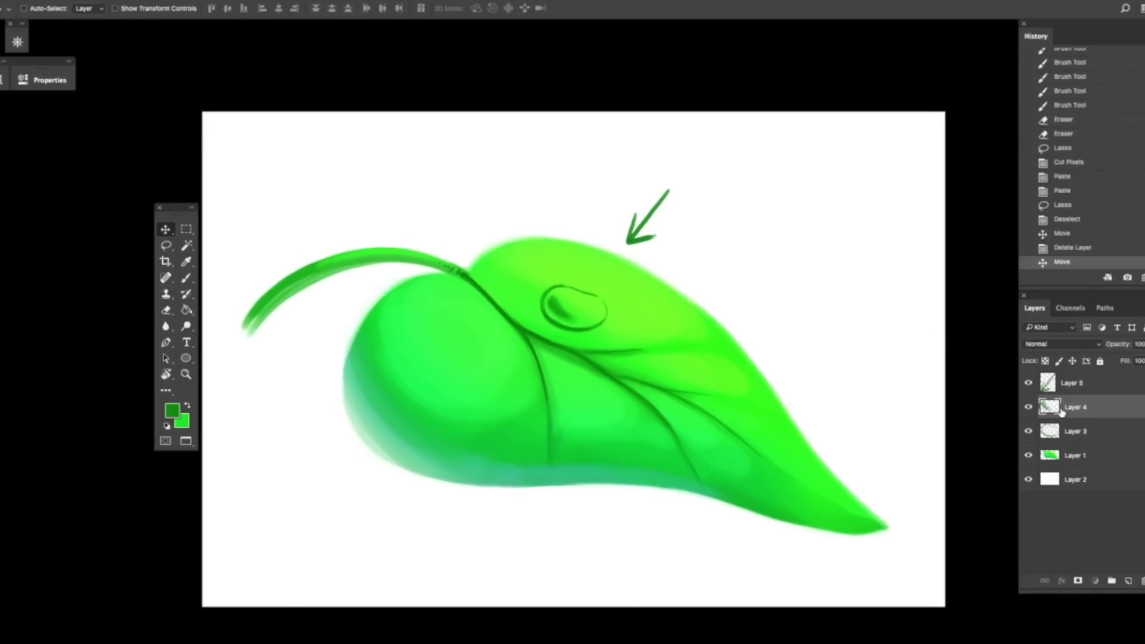
{"action": "key", "text": "b"}
{"action": "left_click", "coordinate": [600, 225], "text": "alt"}
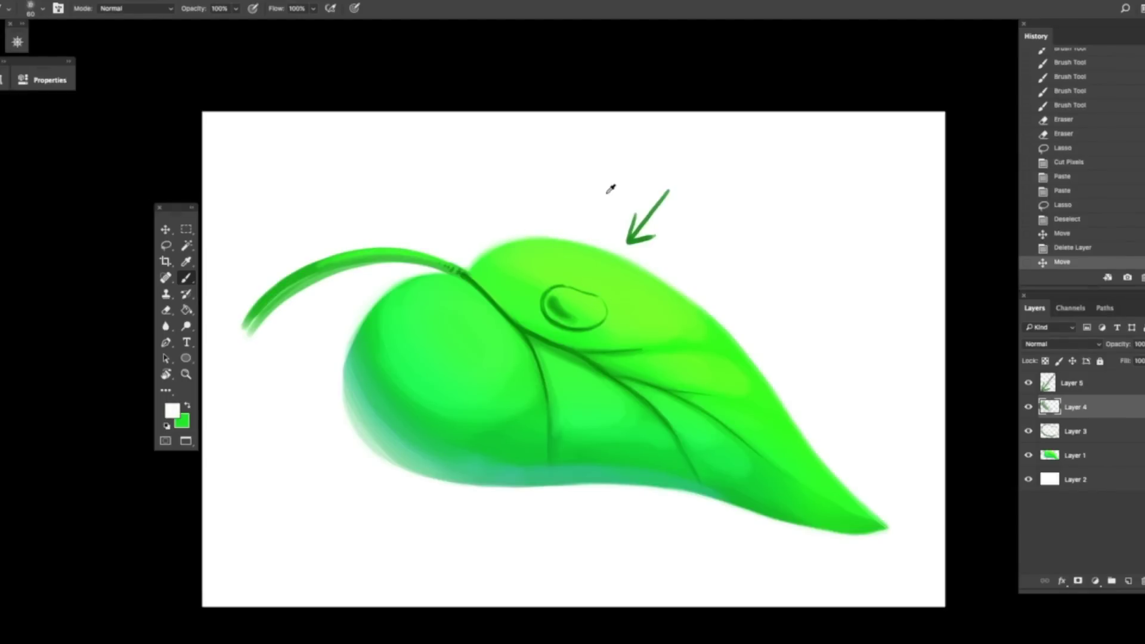
{"action": "left_click", "coordinate": [589, 301]}
{"action": "left_click_drag", "start_coordinate": [587, 301], "coordinate": [586, 300]}
{"action": "left_click_drag", "start_coordinate": [591, 303], "coordinate": [588, 302]}
{"action": "left_click", "coordinate": [589, 303]}
{"action": "left_click", "coordinate": [585, 301]}
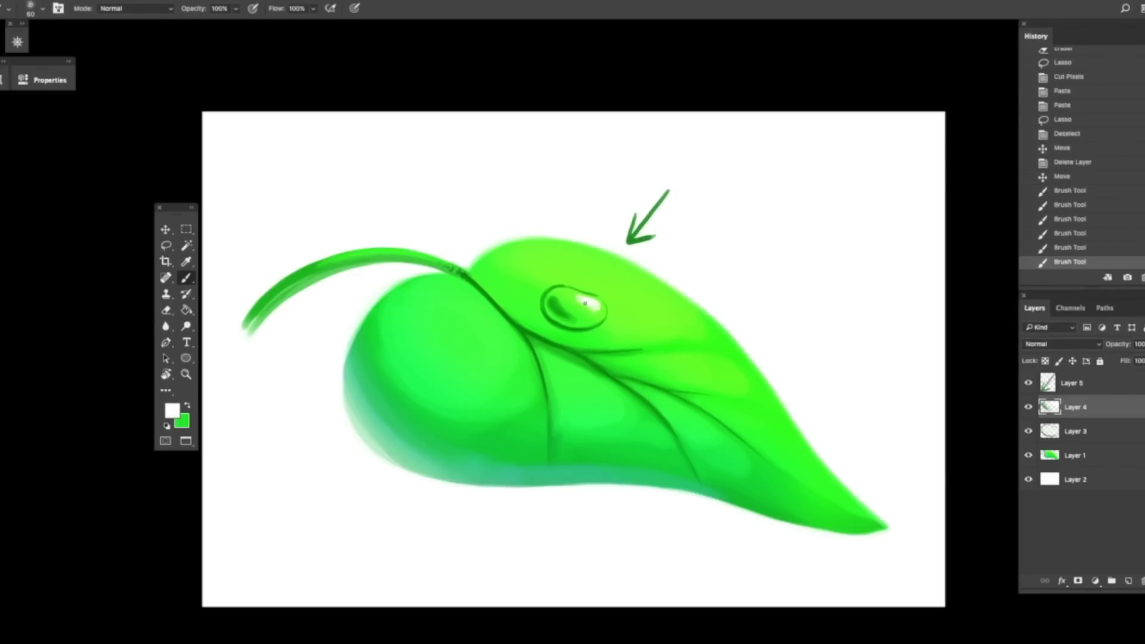
{"action": "left_click", "coordinate": [587, 300]}
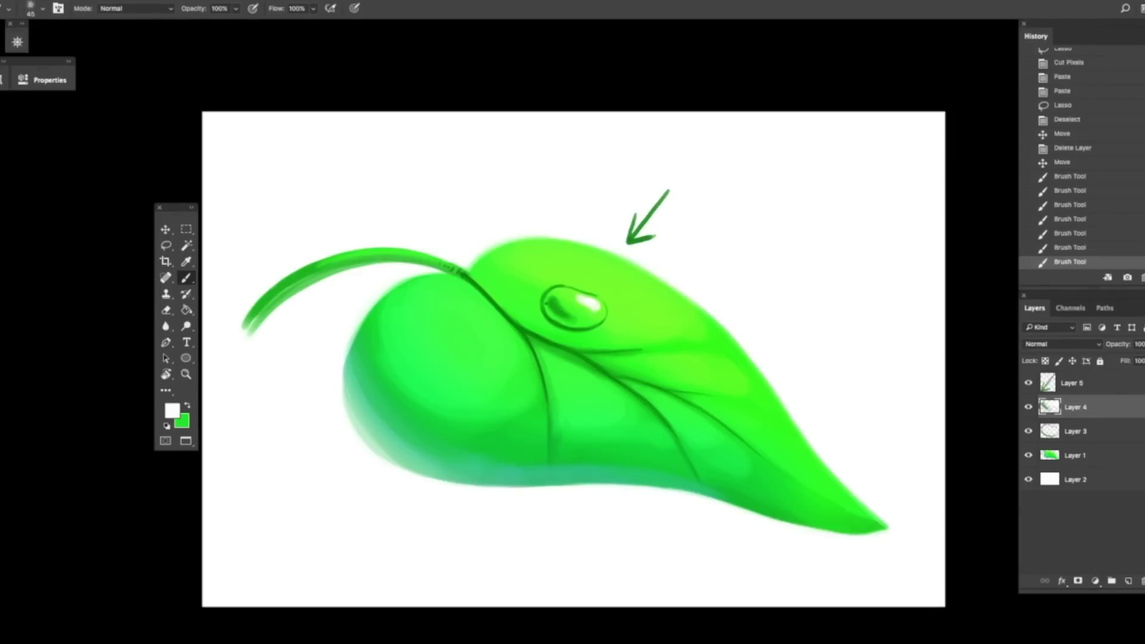
Sample the leaf's light green, make it paler, and paint reflected light inside the droplet's left edge
{"action": "left_click", "coordinate": [723, 370], "text": "alt"}
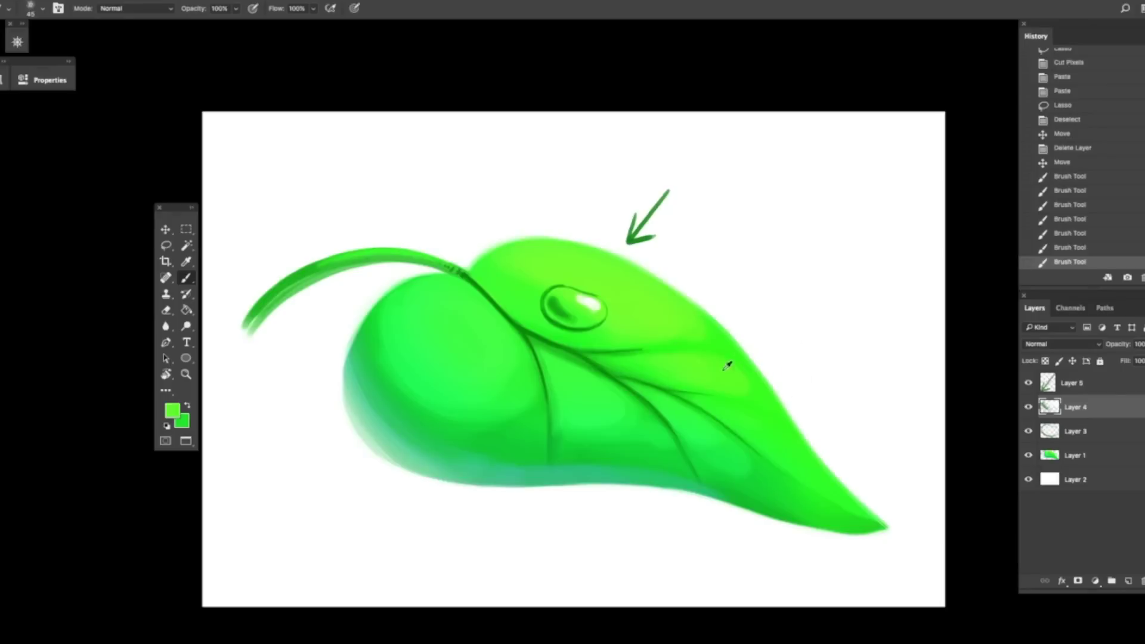
{"action": "left_click", "coordinate": [179, 410]}
{"action": "left_click", "coordinate": [859, 273]}
{"action": "left_click_drag", "start_coordinate": [546, 307], "coordinate": [558, 321]}
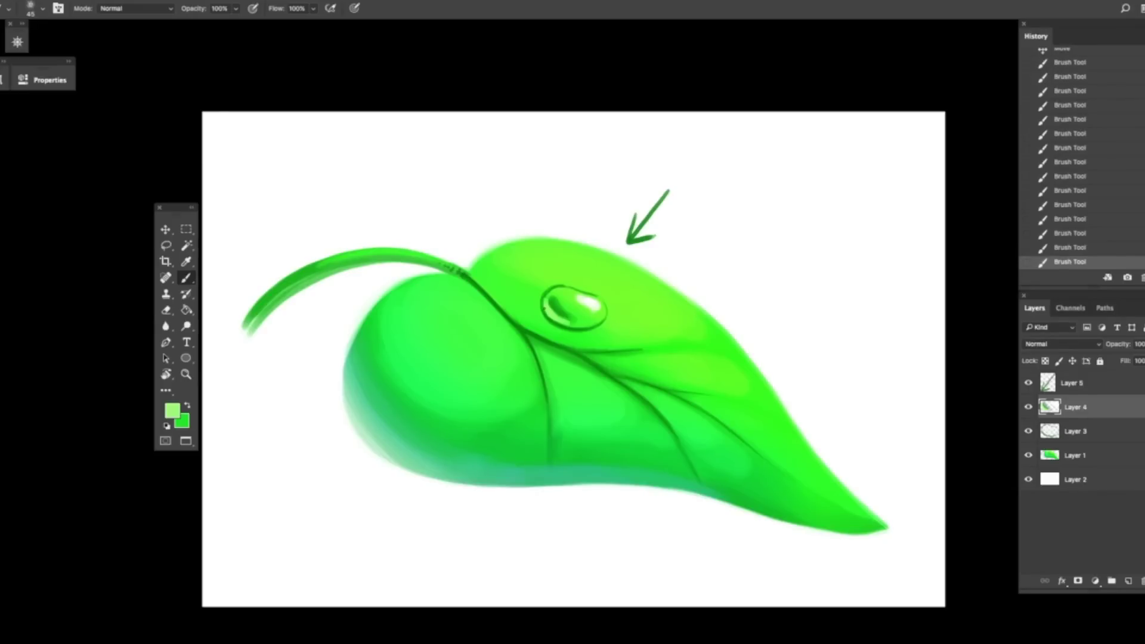
{"action": "left_click_drag", "start_coordinate": [546, 303], "coordinate": [549, 313]}
{"action": "left_click", "coordinate": [558, 304], "text": "alt"}
{"action": "left_click", "coordinate": [549, 308], "text": "alt"}
Add a new layer above the droplet outline's Layer 3 and clip it to that layer
{"action": "left_click", "coordinate": [1058, 429]}
{"action": "key", "text": "v"}
{"action": "mouse_move", "coordinate": [685, 361]}
{"action": "left_mouse_down"}
{"action": "mouse_move", "coordinate": [695, 323]}
{"action": "mouse_move", "coordinate": [671, 357]}
{"action": "left_mouse_up"}
{"action": "key", "text": "ctrl+z"}
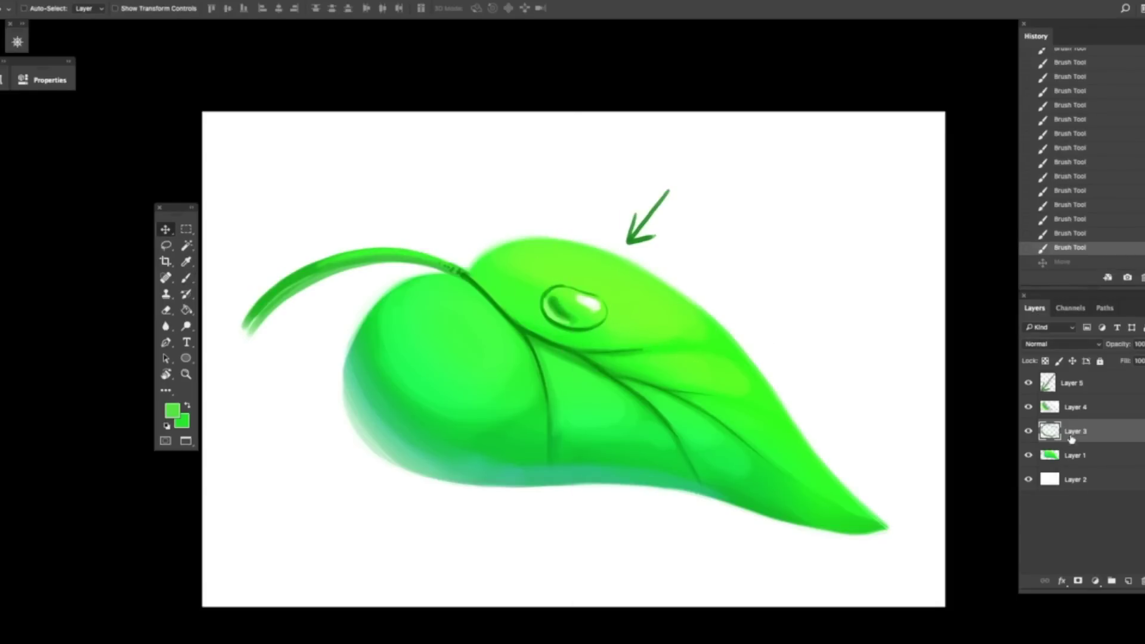
{"action": "left_click", "coordinate": [1126, 579]}
{"action": "key", "text": "b"}
{"action": "left_click", "coordinate": [1082, 440], "text": "alt"}
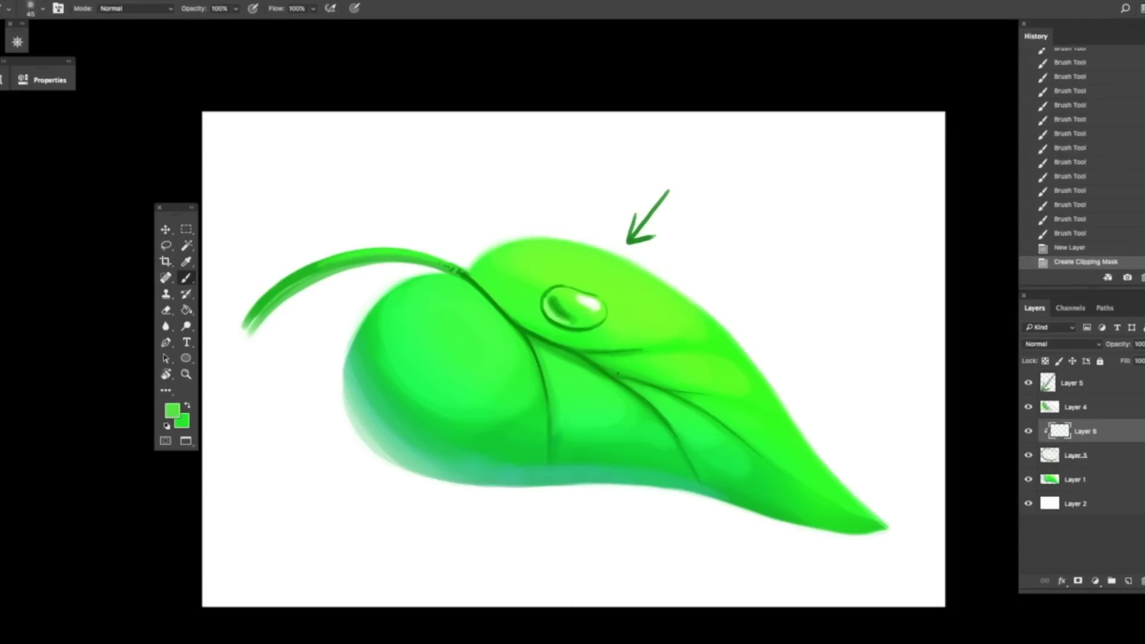
Recolor the droplet's dark outline on the clipped layer with the sampled pale green and white
{"action": "left_click", "coordinate": [553, 306], "text": "alt"}
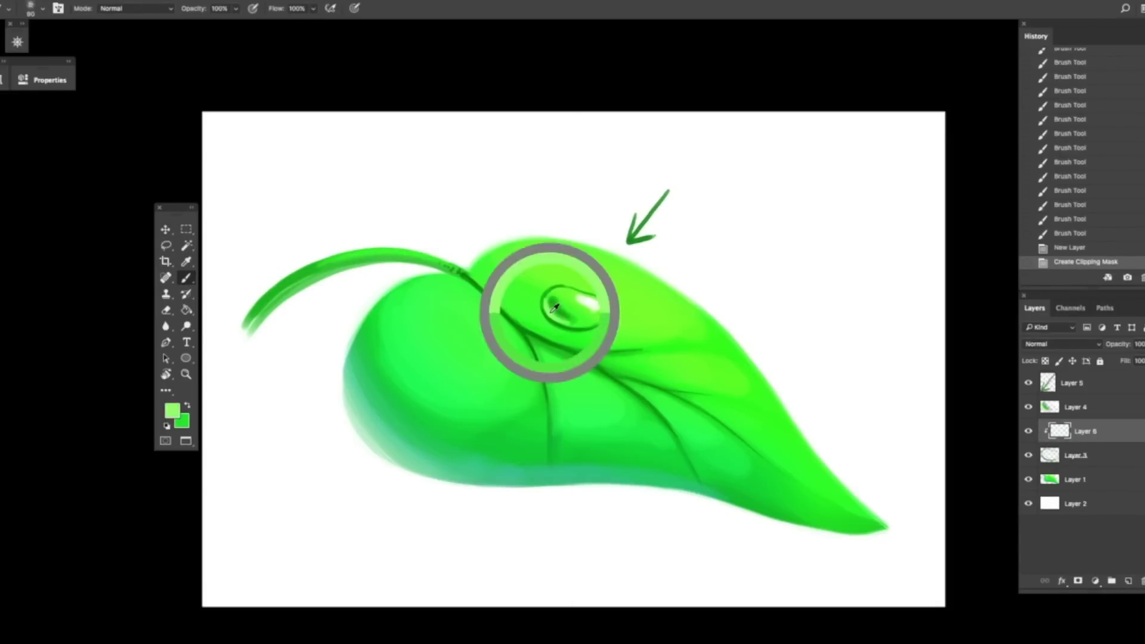
{"action": "left_click_drag", "start_coordinate": [549, 289], "coordinate": [598, 323]}
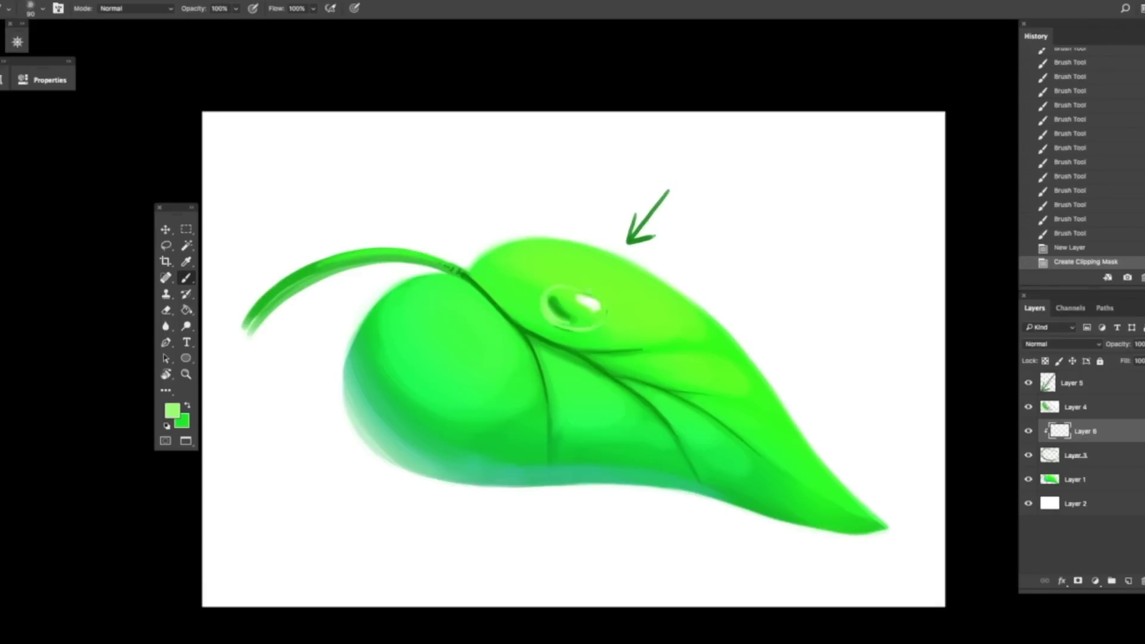
{"action": "left_click", "coordinate": [591, 300], "text": "alt"}
{"action": "mouse_move", "coordinate": [553, 287]}
{"action": "left_mouse_down"}
{"action": "mouse_move", "coordinate": [608, 314]}
{"action": "mouse_move", "coordinate": [549, 311]}
{"action": "mouse_move", "coordinate": [563, 326]}
{"action": "left_mouse_up"}
Sample colors around the droplet and brighten its lower-left and lower outline on the clipped layer
{"action": "left_click", "coordinate": [554, 303], "text": "alt"}
{"action": "left_click", "coordinate": [555, 298], "text": "alt"}
{"action": "left_click", "coordinate": [592, 296], "text": "alt"}
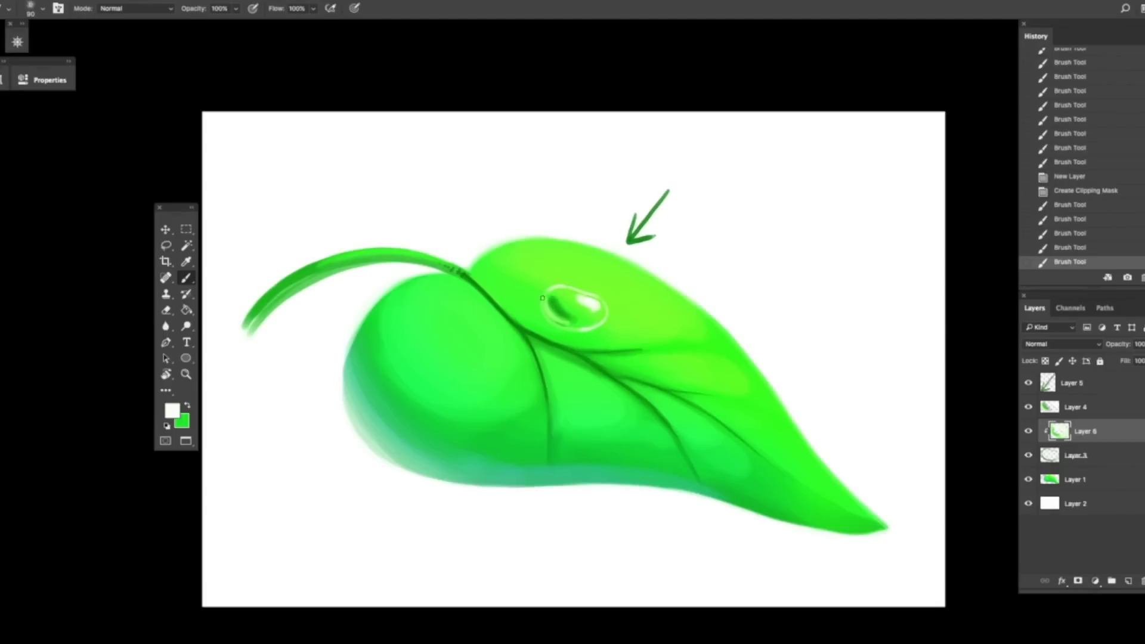
{"action": "left_click", "coordinate": [541, 305], "text": "alt"}
{"action": "left_click_drag", "start_coordinate": [570, 327], "coordinate": [556, 322]}
{"action": "mouse_move", "coordinate": [570, 326]}
{"action": "left_mouse_down"}
{"action": "mouse_move", "coordinate": [587, 328]}
{"action": "mouse_move", "coordinate": [590, 300]}
{"action": "left_mouse_up"}
Touch up the droplet with sampled dark green near its inner shadow, and merge the clipped layer into Layer 3
{"action": "left_click", "coordinate": [583, 292], "text": "alt"}
{"action": "left_click", "coordinate": [591, 302], "text": "alt"}
{"action": "left_click", "coordinate": [565, 315], "text": "alt"}
{"action": "left_click_drag", "start_coordinate": [563, 313], "coordinate": [574, 320]}
{"action": "left_click_drag", "start_coordinate": [566, 316], "coordinate": [575, 322]}
{"action": "left_click_drag", "start_coordinate": [754, 400], "coordinate": [754, 400]}
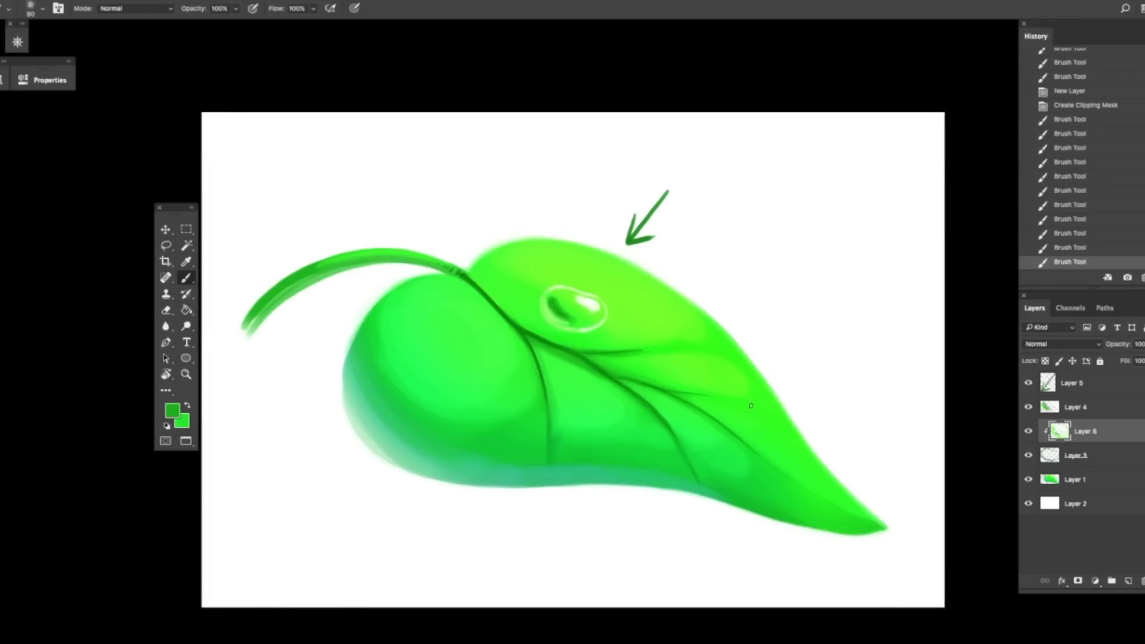
{"action": "key", "text": "ctrl+e"}
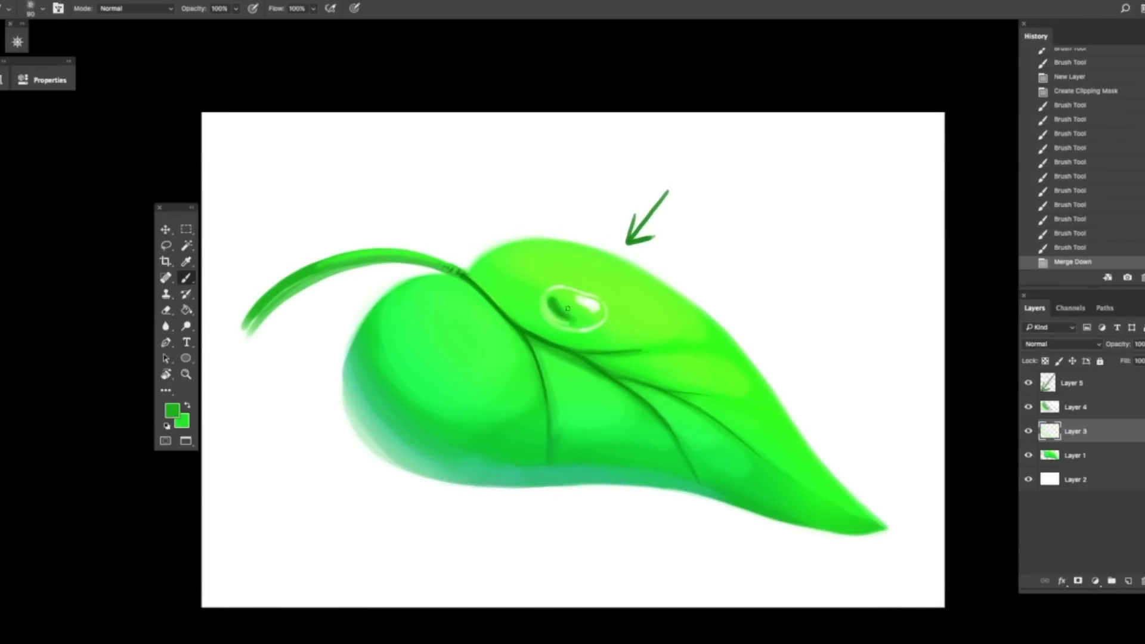
Soften the droplet's lower interior with sampled green and merge Layer 4 down into Layer 3
{"action": "left_click", "coordinate": [578, 320]}
{"action": "left_click", "coordinate": [558, 311], "text": "alt"}
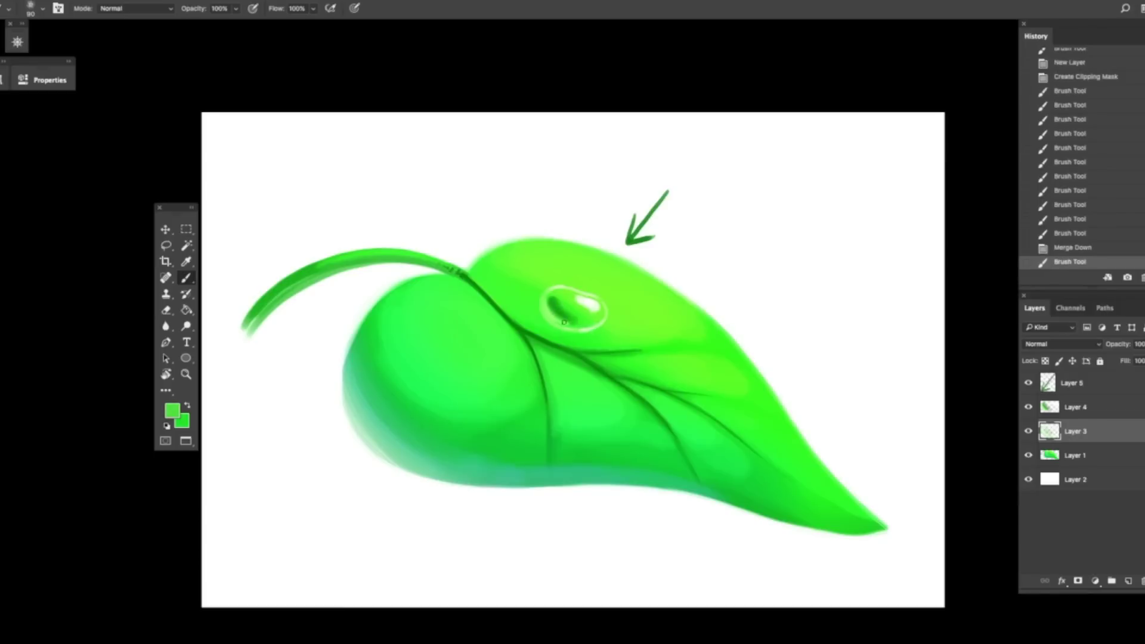
{"action": "left_click", "coordinate": [563, 322]}
{"action": "left_click", "coordinate": [1082, 407]}
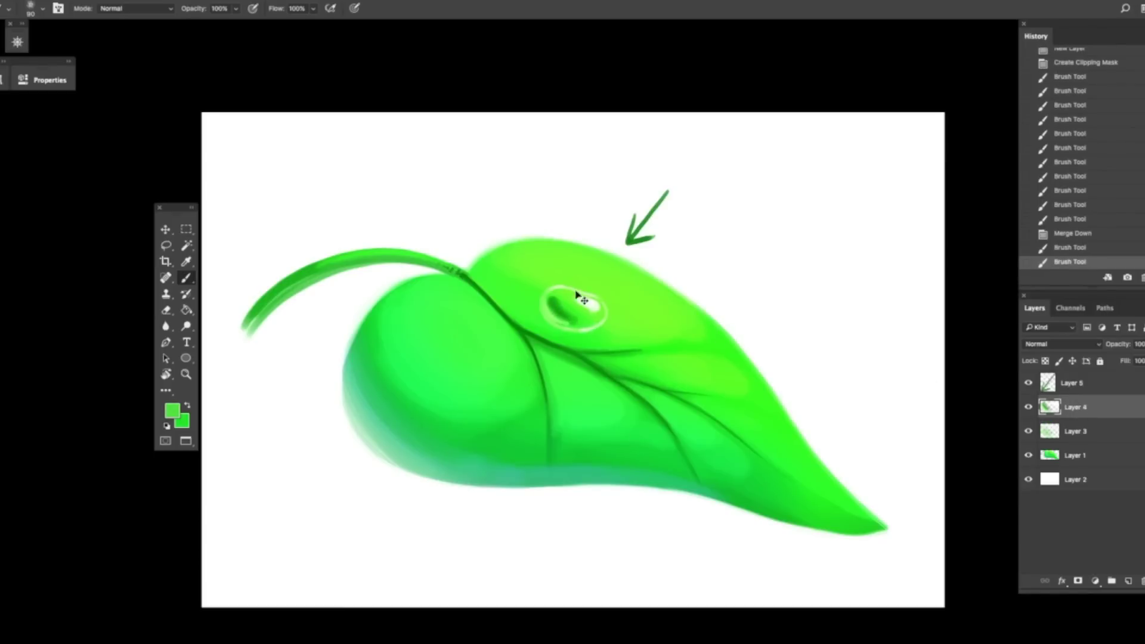
{"action": "key", "text": "ctrl+e"}
Repaint the droplet's inner shadow with greens sampled from inside it, blending it toward the lower edge
{"action": "mouse_move", "coordinate": [550, 310]}
{"action": "left_mouse_down"}
{"action": "mouse_move", "coordinate": [568, 325]}
{"action": "mouse_move", "coordinate": [577, 313]}
{"action": "left_mouse_up"}
{"action": "left_click", "coordinate": [554, 309], "text": "alt"}
{"action": "left_click", "coordinate": [553, 305]}
{"action": "left_click", "coordinate": [545, 303], "text": "alt"}
{"action": "left_click", "coordinate": [551, 301]}
{"action": "left_click", "coordinate": [556, 307], "text": "alt"}
{"action": "left_click", "coordinate": [573, 311], "text": "alt"}
{"action": "mouse_move", "coordinate": [566, 306]}
{"action": "left_mouse_down"}
{"action": "mouse_move", "coordinate": [581, 311]}
{"action": "mouse_move", "coordinate": [559, 301]}
{"action": "mouse_move", "coordinate": [564, 311]}
{"action": "left_mouse_up"}
{"action": "left_click", "coordinate": [573, 311]}
{"action": "left_click", "coordinate": [556, 305], "text": "alt"}
{"action": "left_click", "coordinate": [582, 307], "text": "alt"}
{"action": "left_click", "coordinate": [556, 308], "text": "alt"}
{"action": "left_click", "coordinate": [563, 317], "text": "alt"}
{"action": "left_click_drag", "start_coordinate": [559, 314], "coordinate": [581, 325]}
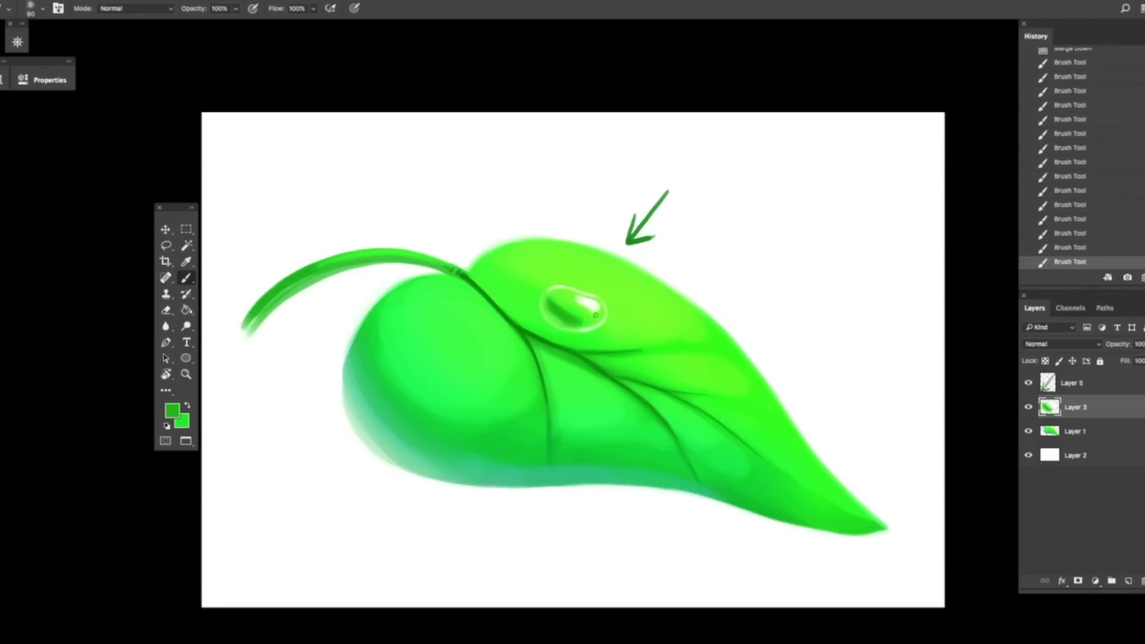
Move the droplet slightly upward on the leaf
{"action": "key", "text": "v"}
{"action": "left_click_drag", "start_coordinate": [602, 325], "coordinate": [605, 317]}
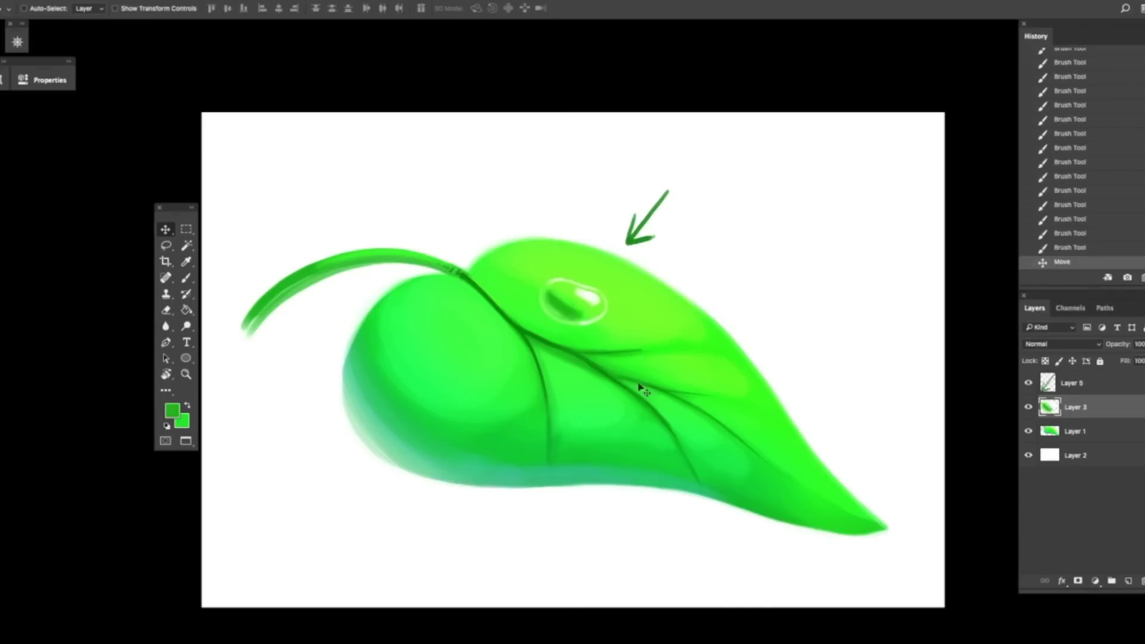
Add a new layer beneath the droplet's Layer 3 and paint a dark green cast shadow below its lower-left edge
{"action": "key", "text": "b"}
{"action": "left_click", "coordinate": [542, 321]}
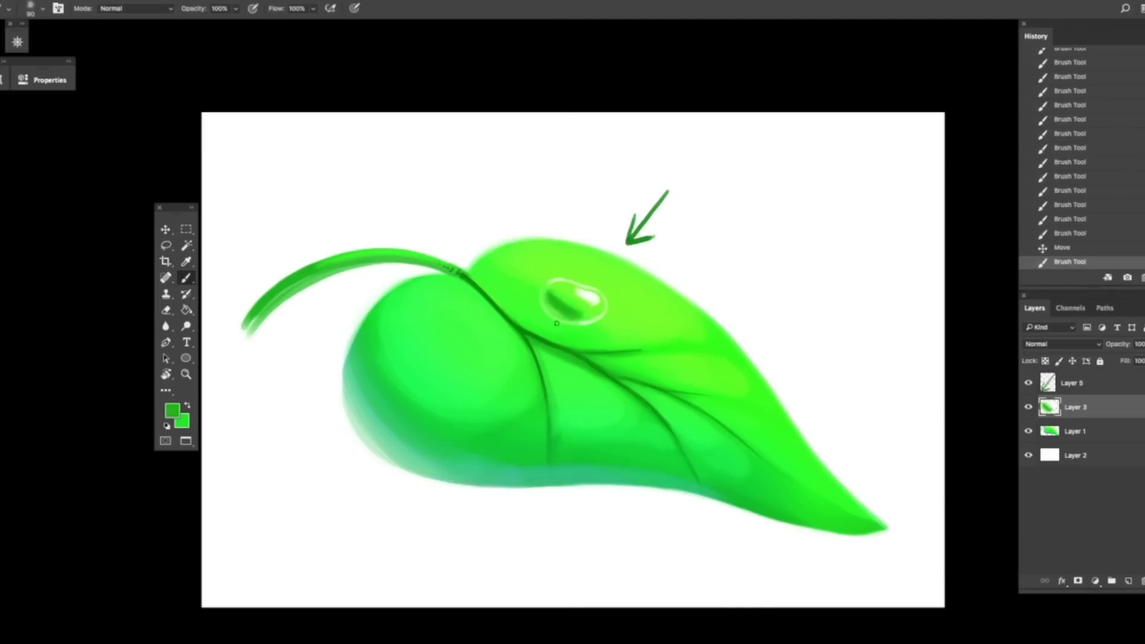
{"action": "left_click", "coordinate": [1126, 579], "text": "ctrl"}
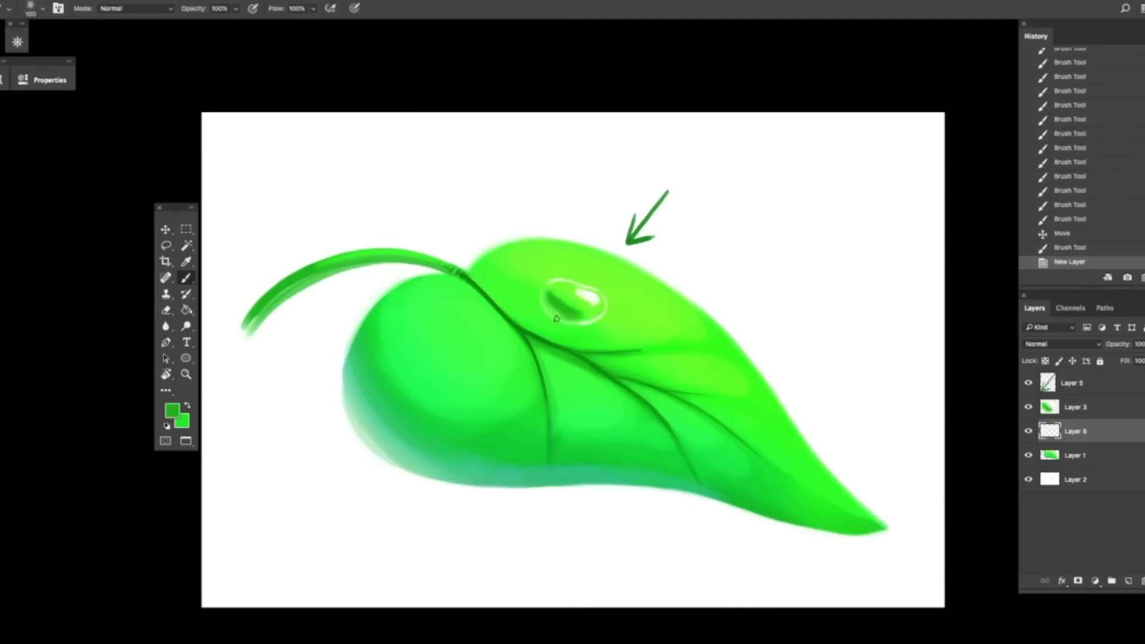
{"action": "mouse_move", "coordinate": [540, 318]}
{"action": "left_mouse_down"}
{"action": "mouse_move", "coordinate": [582, 321]}
{"action": "mouse_move", "coordinate": [606, 292]}
{"action": "mouse_move", "coordinate": [585, 302]}
{"action": "mouse_move", "coordinate": [594, 310]}
{"action": "mouse_move", "coordinate": [536, 318]}
{"action": "mouse_move", "coordinate": [562, 320]}
{"action": "left_mouse_up"}
Choose a pale green brush color and dab small light spots into the shadow beside the droplet
{"action": "left_click", "coordinate": [590, 296], "text": "alt"}
{"action": "left_click", "coordinate": [175, 411]}
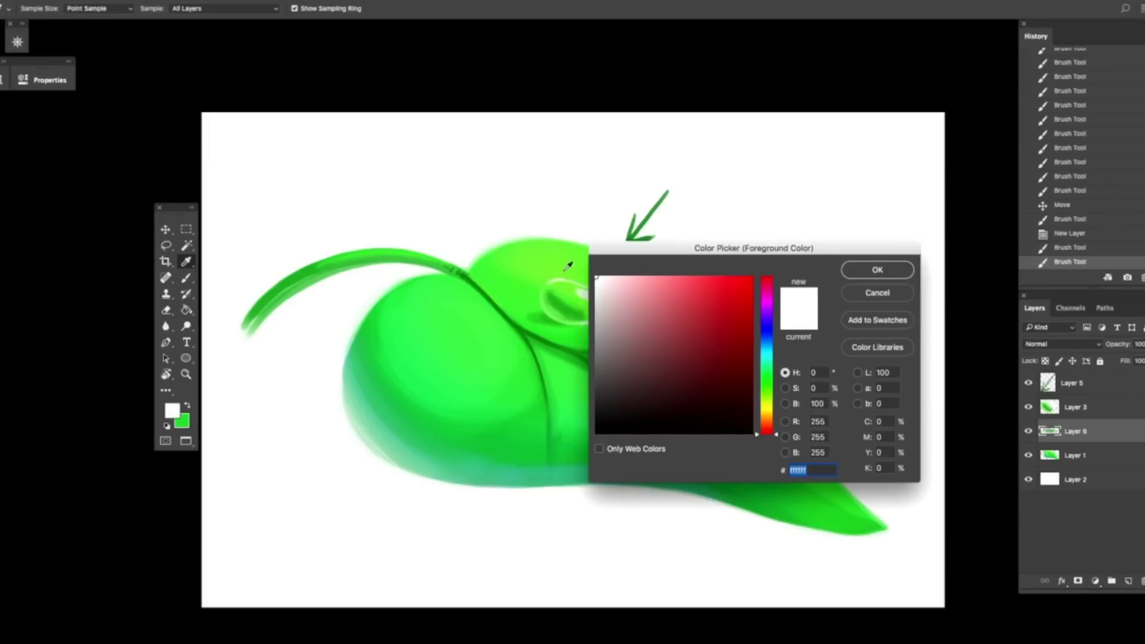
{"action": "left_click", "coordinate": [567, 269]}
{"action": "left_click_drag", "start_coordinate": [637, 280], "coordinate": [664, 228]}
{"action": "left_click", "coordinate": [861, 271]}
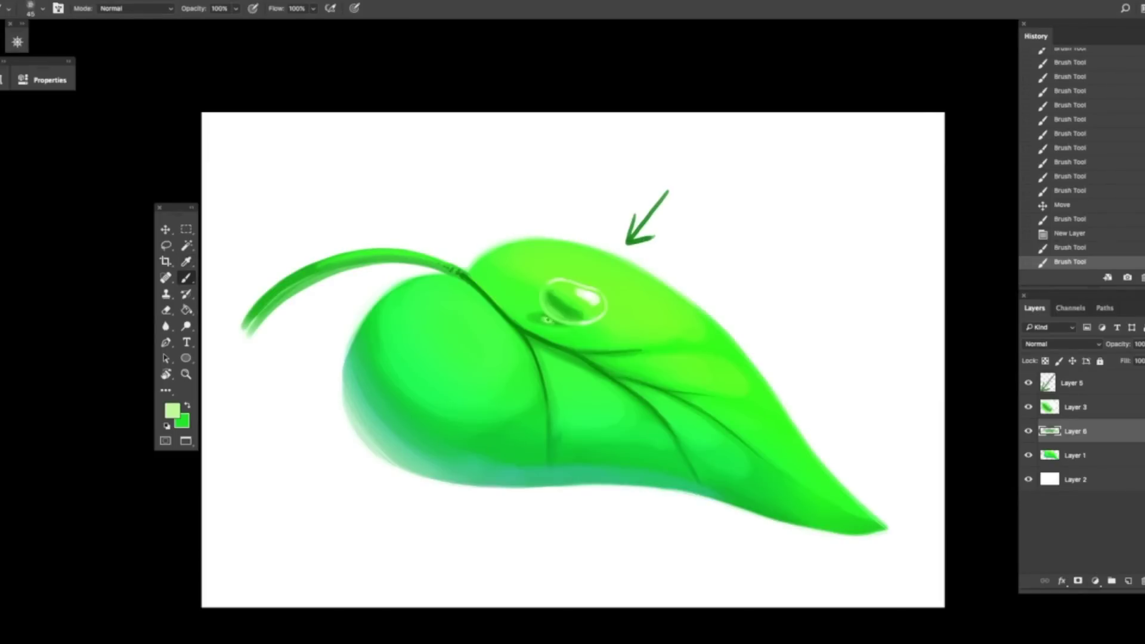
{"action": "left_click_drag", "start_coordinate": [552, 323], "coordinate": [597, 292]}
{"action": "left_click", "coordinate": [536, 319]}
{"action": "left_click", "coordinate": [538, 319]}
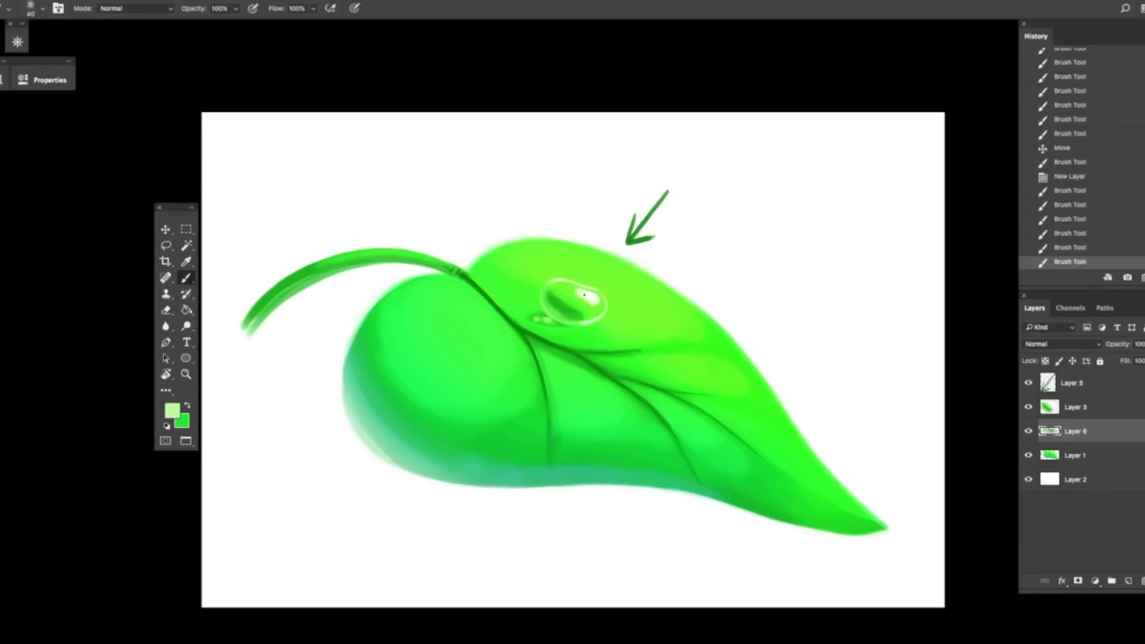
Dab a sampled white highlight with the brush and merge the droplet's Layer 3 down into the shadow's Layer 6
{"action": "left_click", "coordinate": [583, 295], "text": "alt"}
{"action": "left_click", "coordinate": [550, 307]}
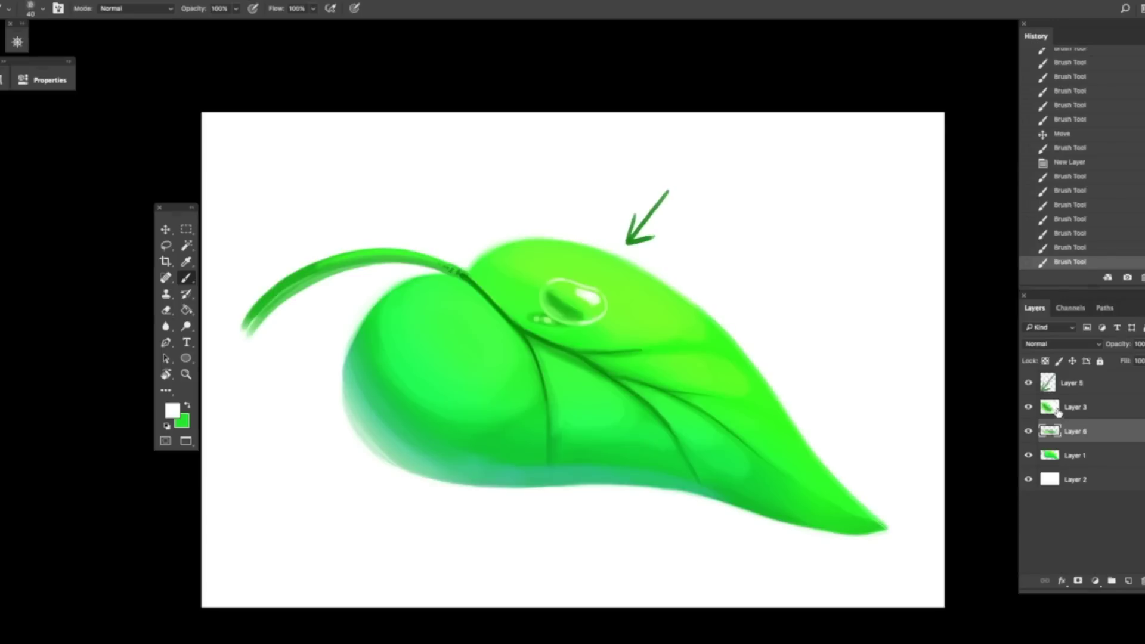
{"action": "left_click", "coordinate": [1057, 411]}
{"action": "key", "text": "super+e"}
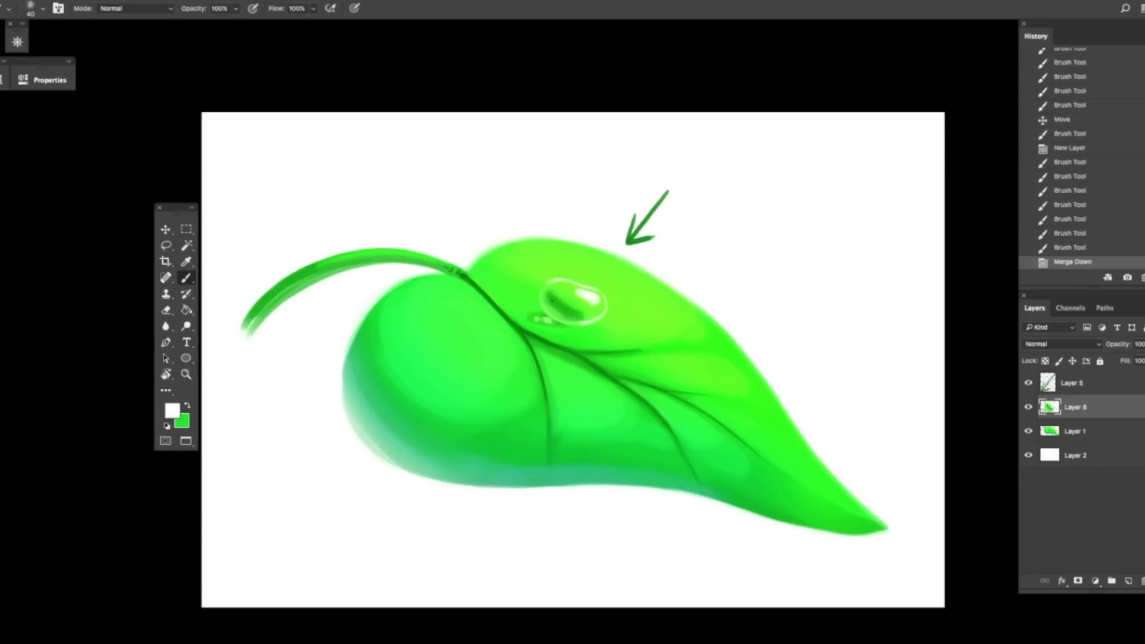
Dab small white highlights inside the droplet's left side, upper edge and right-hand reflection
{"action": "left_click", "coordinate": [550, 299]}
{"action": "left_click", "coordinate": [550, 300]}
{"action": "left_click", "coordinate": [553, 306]}
{"action": "left_click", "coordinate": [553, 305]}
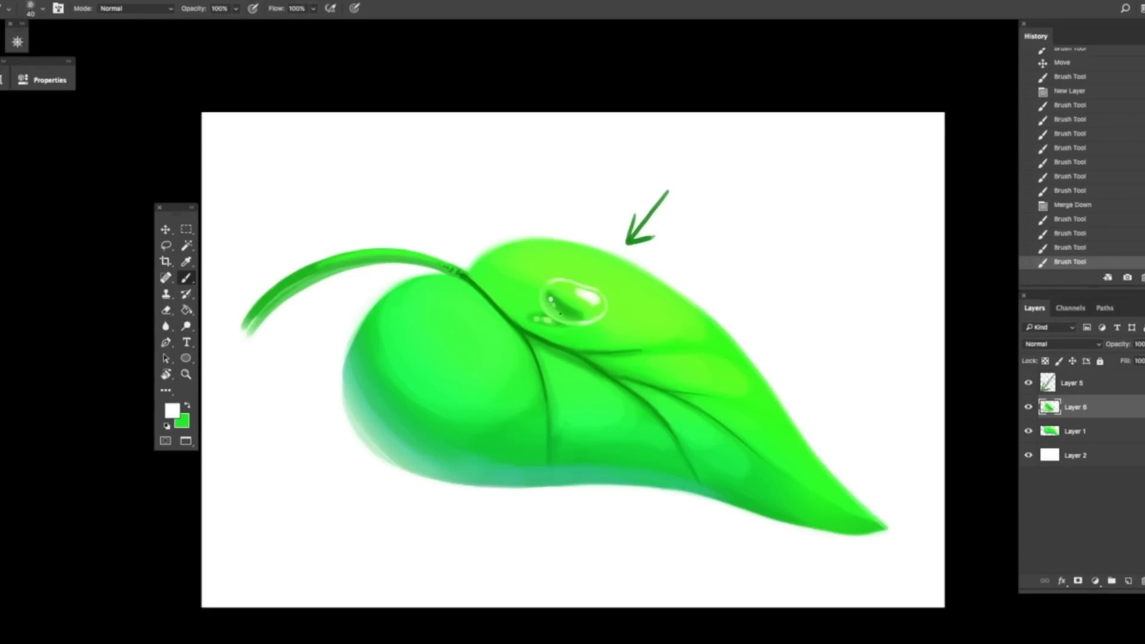
{"action": "left_click", "coordinate": [554, 306]}
{"action": "left_click", "coordinate": [560, 285]}
{"action": "left_click", "coordinate": [593, 298]}
{"action": "left_click", "coordinate": [593, 296]}
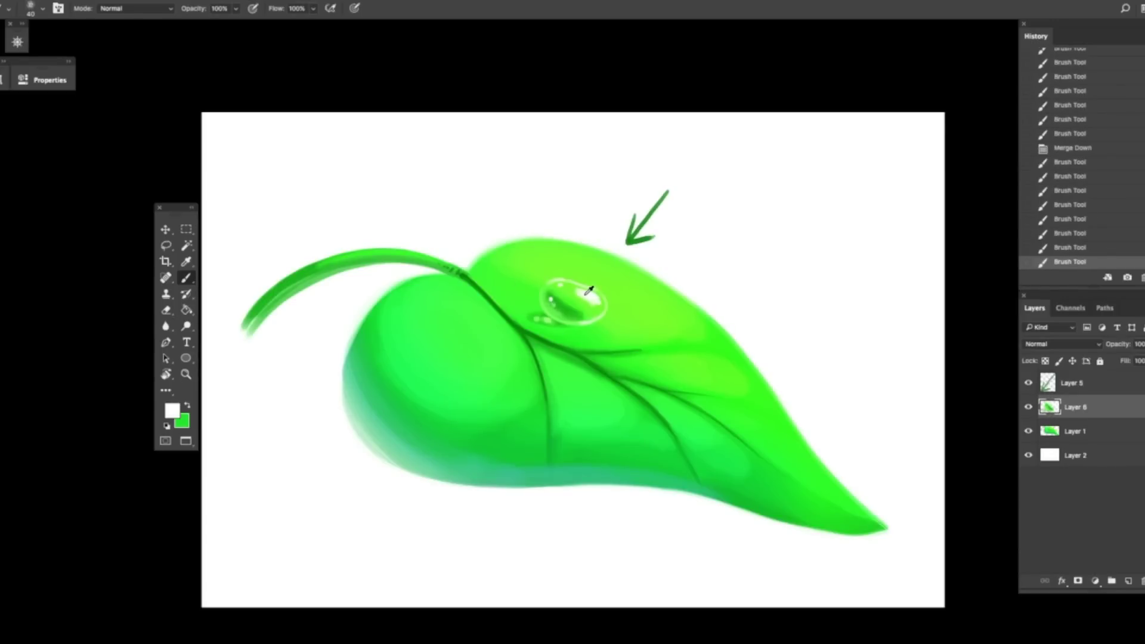
{"action": "left_click", "coordinate": [587, 292]}
Blend the droplet's center and lower interior with dark and light greens sampled from the droplet and leaf
{"action": "left_click", "coordinate": [592, 264], "text": "alt"}
{"action": "left_click", "coordinate": [566, 297], "text": "alt"}
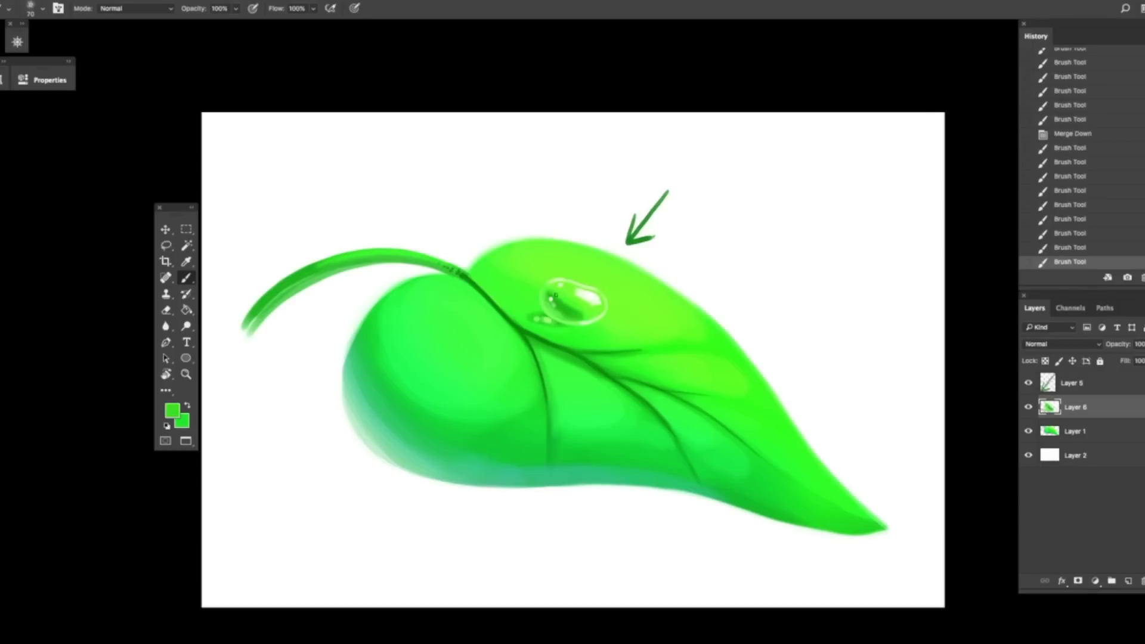
{"action": "left_click", "coordinate": [567, 299]}
{"action": "left_click", "coordinate": [567, 301], "text": "alt"}
{"action": "left_click", "coordinate": [568, 301]}
{"action": "left_click", "coordinate": [569, 305]}
{"action": "left_click", "coordinate": [568, 309], "text": "alt"}
{"action": "left_click", "coordinate": [578, 319]}
{"action": "left_click", "coordinate": [574, 310], "text": "alt"}
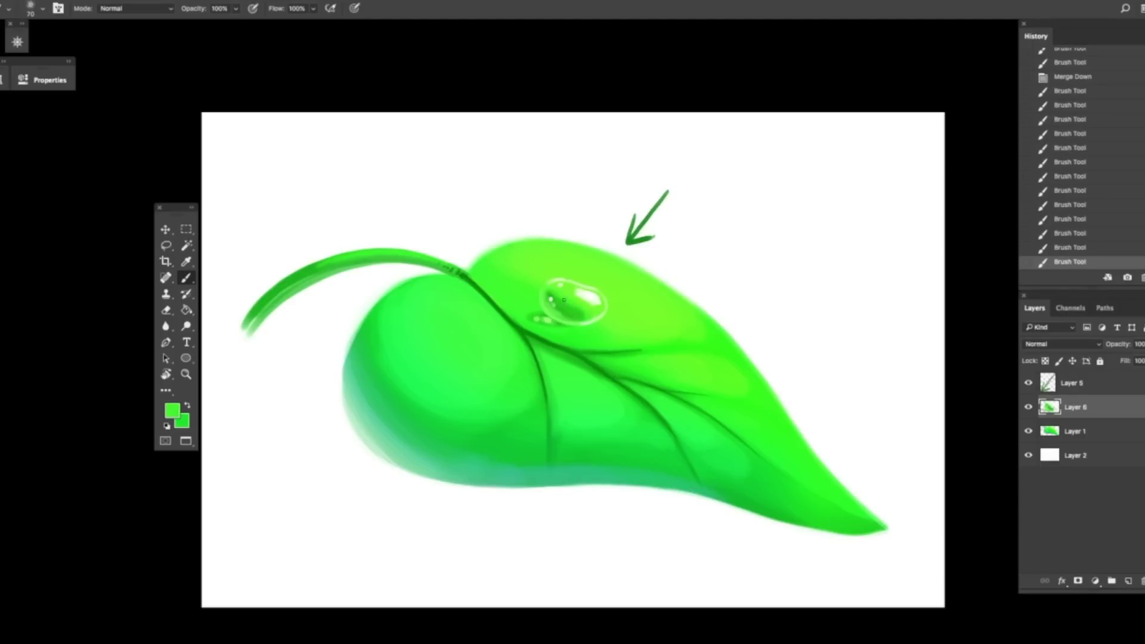
{"action": "left_click", "coordinate": [571, 309]}
{"action": "left_click", "coordinate": [566, 306]}
{"action": "left_click", "coordinate": [569, 292], "text": "alt"}
{"action": "left_click", "coordinate": [567, 292], "text": "alt"}
{"action": "left_click", "coordinate": [585, 306]}
Erase small spots just inside the droplet's upper-left edge
{"action": "key", "text": "super+minus"}
{"action": "key", "text": "super+minus"}
{"action": "key", "text": "super+minus"}
{"action": "key", "text": "super+equal"}
{"action": "key", "text": "super+equal"}
{"action": "key", "text": "super+equal"}
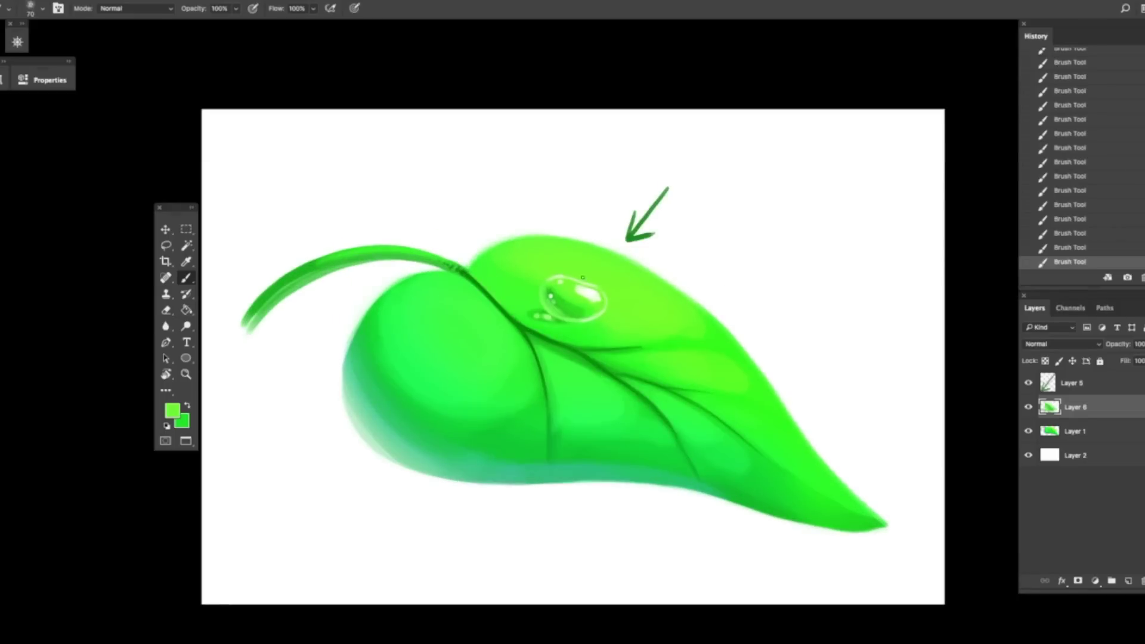
{"action": "key", "text": "e"}
{"action": "left_click", "coordinate": [554, 285]}
{"action": "left_click", "coordinate": [555, 286]}
{"action": "left_click", "coordinate": [556, 285]}
{"action": "left_click", "coordinate": [556, 284]}
{"action": "left_click", "coordinate": [556, 285]}
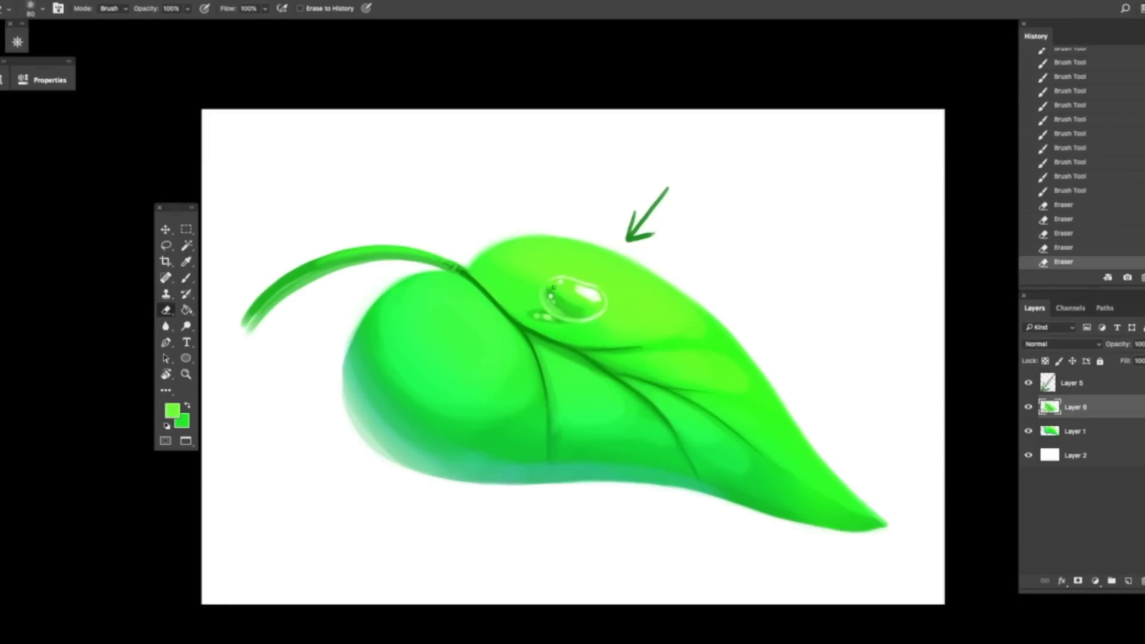
Paint sampled green over the erased spot inside the droplet's upper-left edge
{"action": "key", "text": "b"}
{"action": "left_click", "coordinate": [546, 288], "text": "alt"}
{"action": "left_click", "coordinate": [551, 288]}
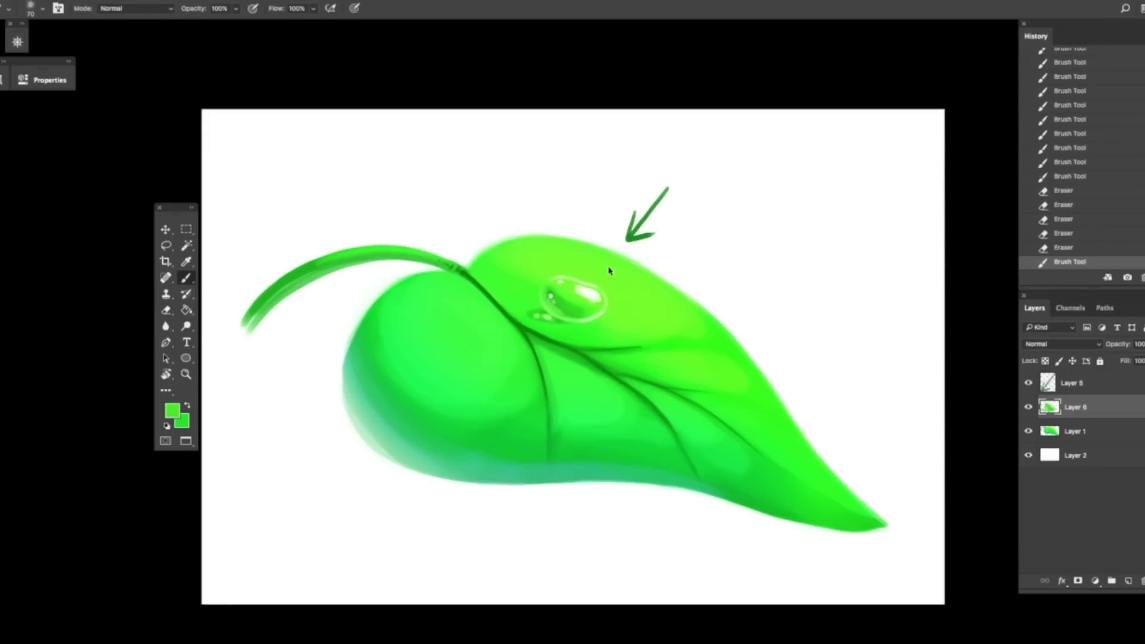
Switch to a hard-edged brush and dab crisp white highlight dots along the droplet's inner left side
{"action": "right_click", "coordinate": [609, 271]}
{"action": "left_click", "coordinate": [594, 335]}
{"action": "left_click", "coordinate": [534, 243]}
{"action": "left_click", "coordinate": [671, 240], "text": "alt"}
{"action": "left_click", "coordinate": [543, 299]}
{"action": "left_click", "coordinate": [543, 300]}
{"action": "left_click", "coordinate": [545, 301]}
{"action": "left_click", "coordinate": [546, 303]}
{"action": "left_click", "coordinate": [548, 304]}
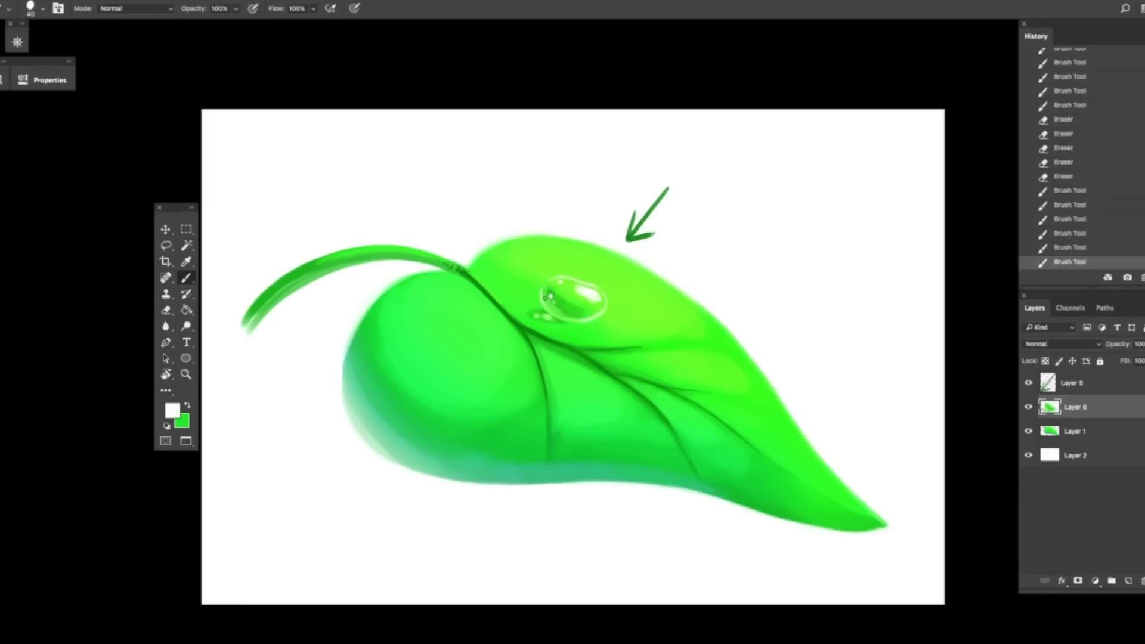
{"action": "left_click", "coordinate": [549, 306]}
{"action": "left_click", "coordinate": [550, 306]}
{"action": "left_click", "coordinate": [552, 303]}
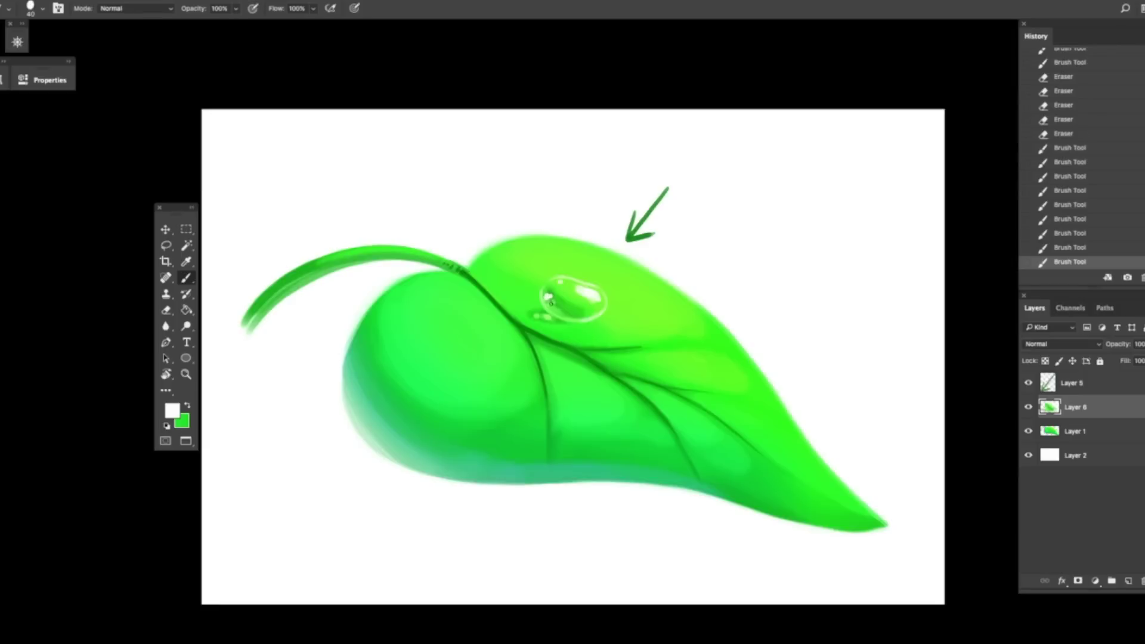
Dab crisp white dots around the droplet's upper-right highlight and rim
{"action": "left_click", "coordinate": [594, 292]}
{"action": "left_click", "coordinate": [597, 292]}
{"action": "left_click", "coordinate": [599, 291]}
{"action": "left_click", "coordinate": [587, 288]}
{"action": "left_click", "coordinate": [591, 289]}
{"action": "left_click", "coordinate": [596, 291]}
{"action": "left_click", "coordinate": [601, 296]}
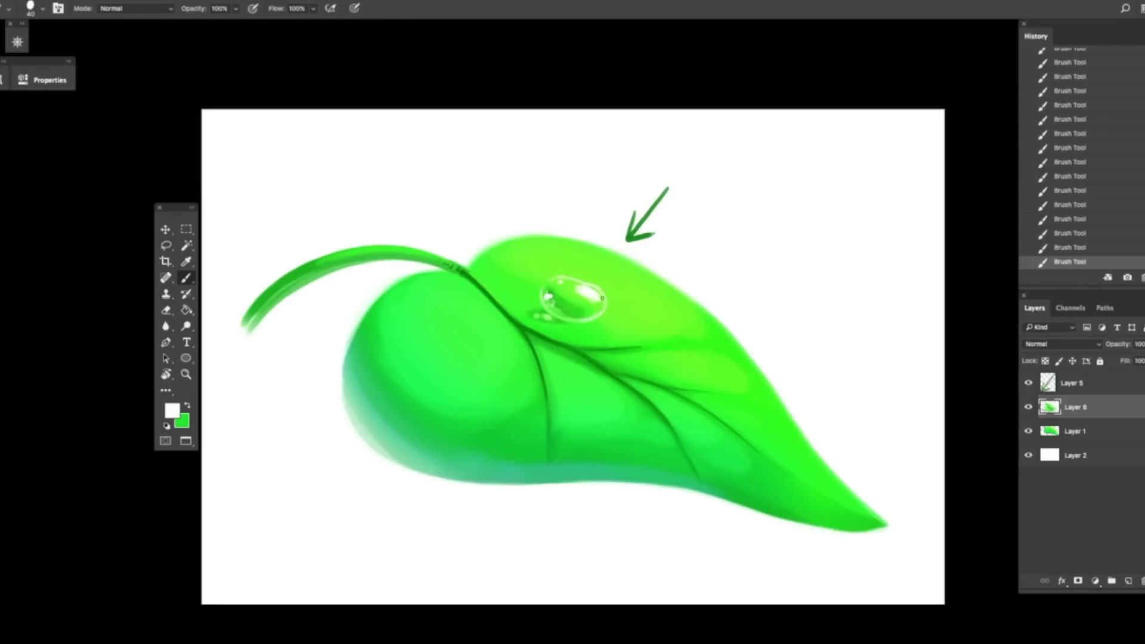
{"action": "left_click", "coordinate": [570, 298], "text": "alt"}
{"action": "left_click", "coordinate": [584, 281], "text": "alt"}
Examine the droplet and whole leaf at reduced and enlarged zoom levels
{"action": "key", "text": "ctrl+minus"}
{"action": "key", "text": "ctrl+minus"}
{"action": "key", "text": "ctrl+minus"}
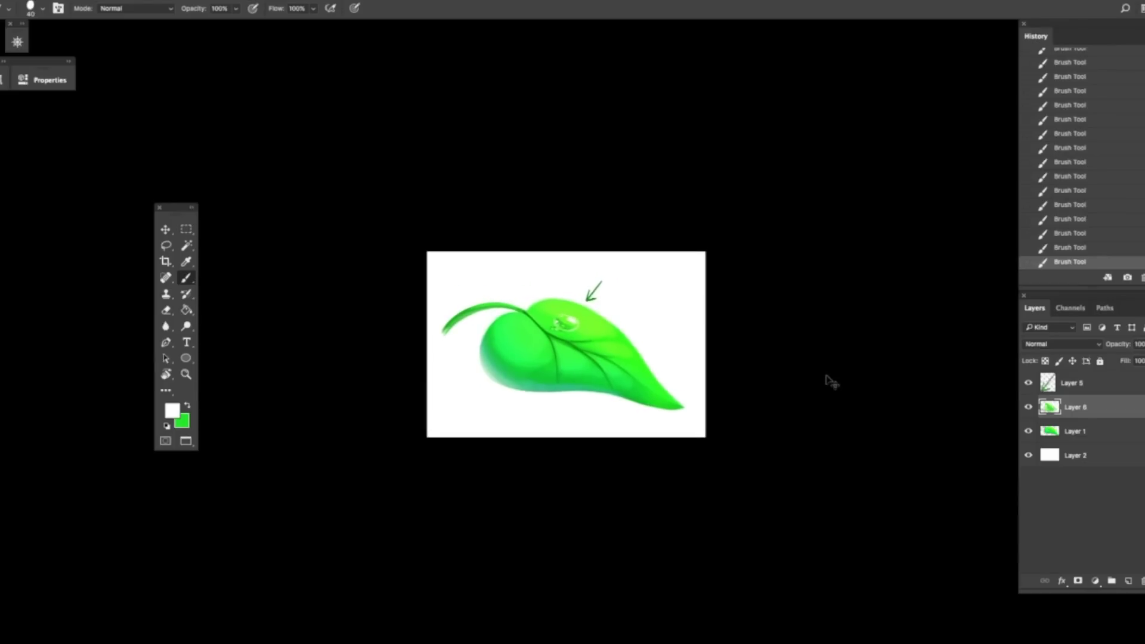
{"action": "key", "text": "ctrl+plus"}
{"action": "key", "text": "ctrl+plus"}
{"action": "key", "text": "ctrl+plus"}
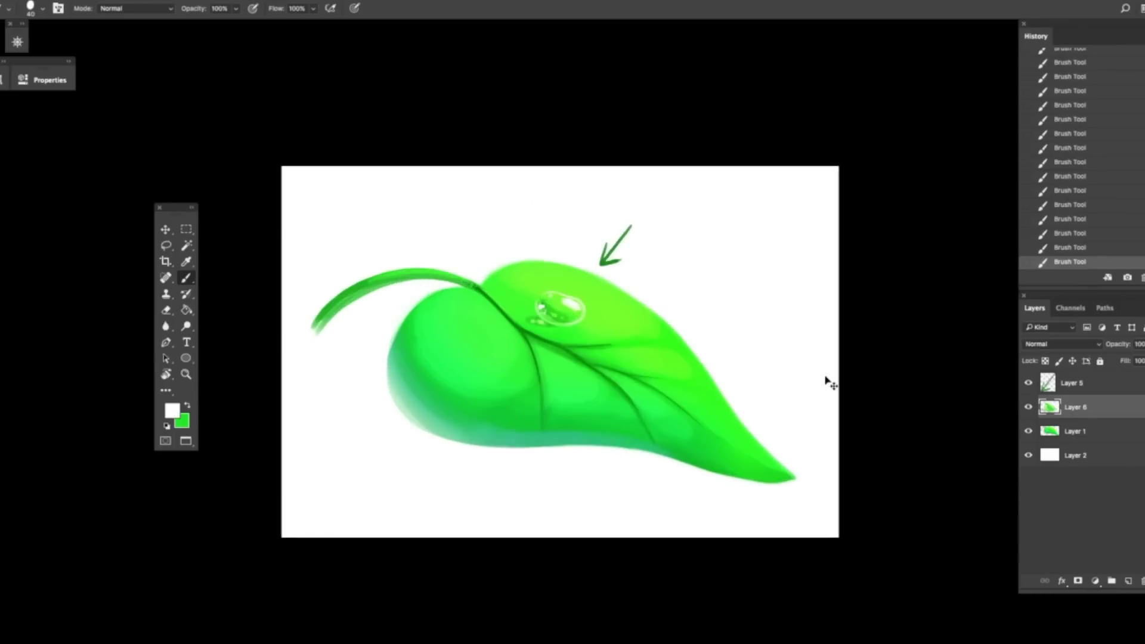
{"action": "key", "text": "ctrl+minus"}
{"action": "key", "text": "ctrl+minus"}
{"action": "key", "text": "ctrl+minus"}
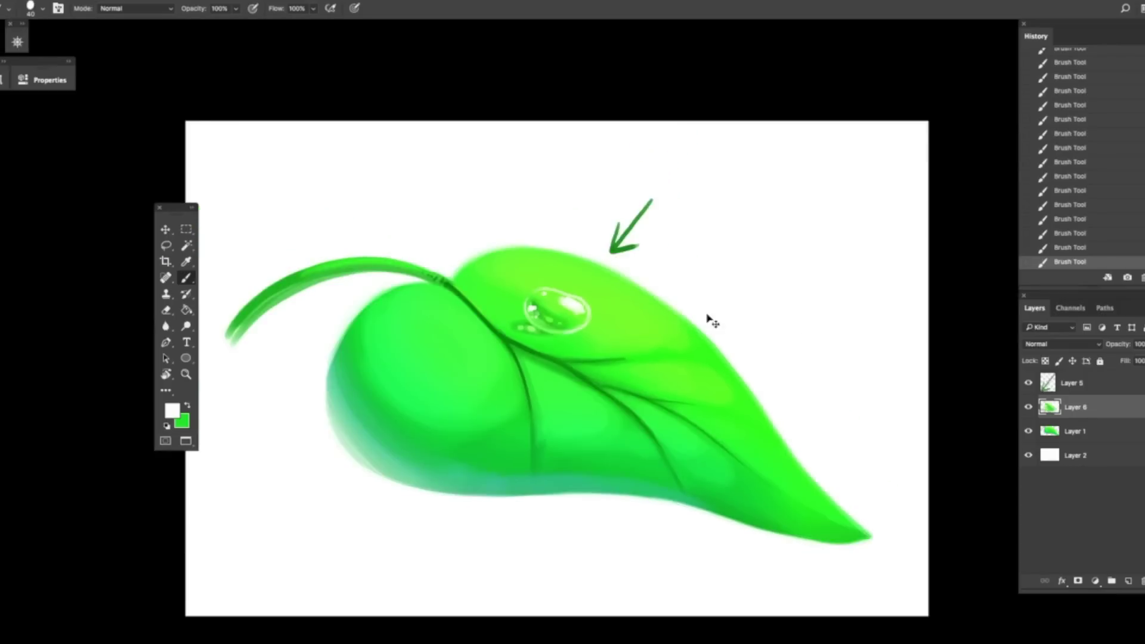
Save the leaf and droplet painting
{"action": "left_click", "coordinate": [586, 307], "text": "alt"}
{"action": "left_click", "coordinate": [573, 306], "text": "alt"}
{"action": "key", "text": "ctrl+s"}
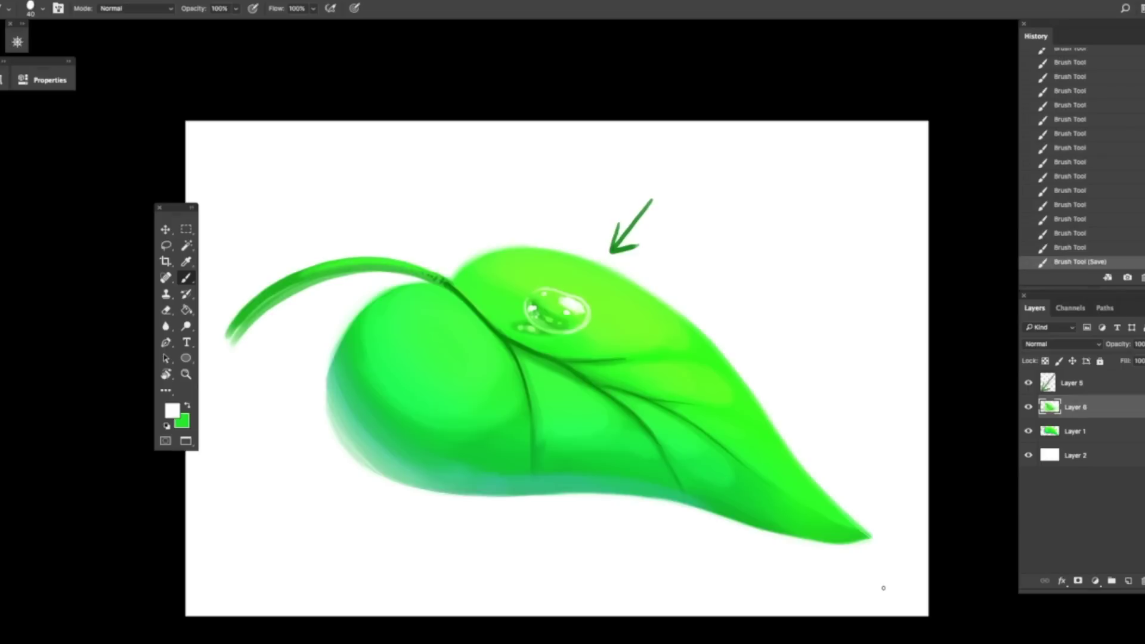